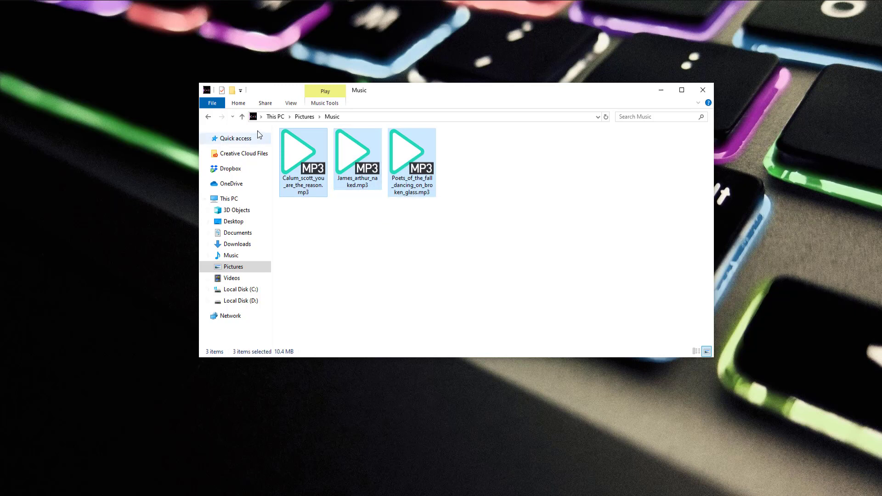
# Examine the Pictures folder and its My android projects subfolder, including the Music and My android projects folders with custom icons.
pyautogui.click(211, 116)
pyautogui.click(392, 174)
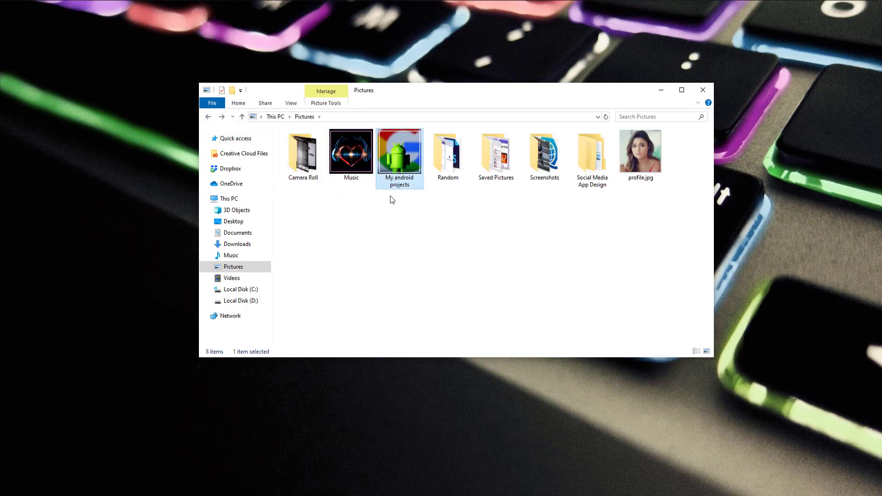
pyautogui.press('Return')
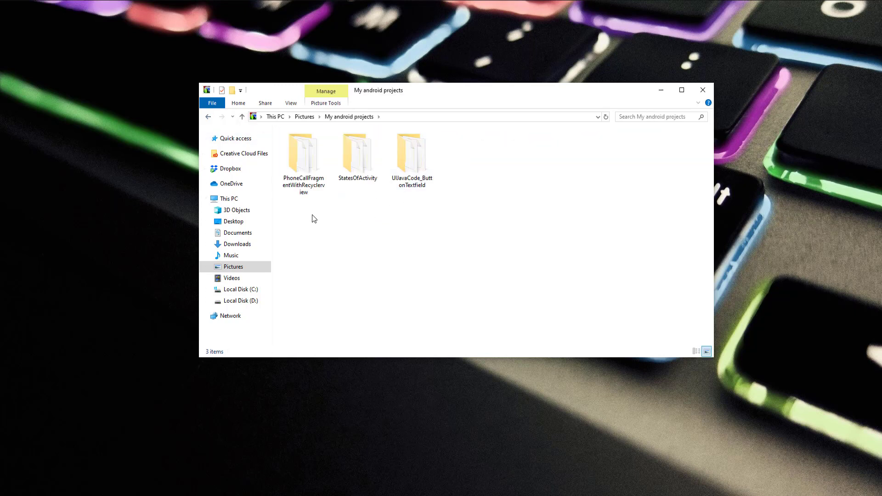
pyautogui.hotkey('ctrl', 'a')
pyautogui.click(208, 117)
pyautogui.click(475, 287)
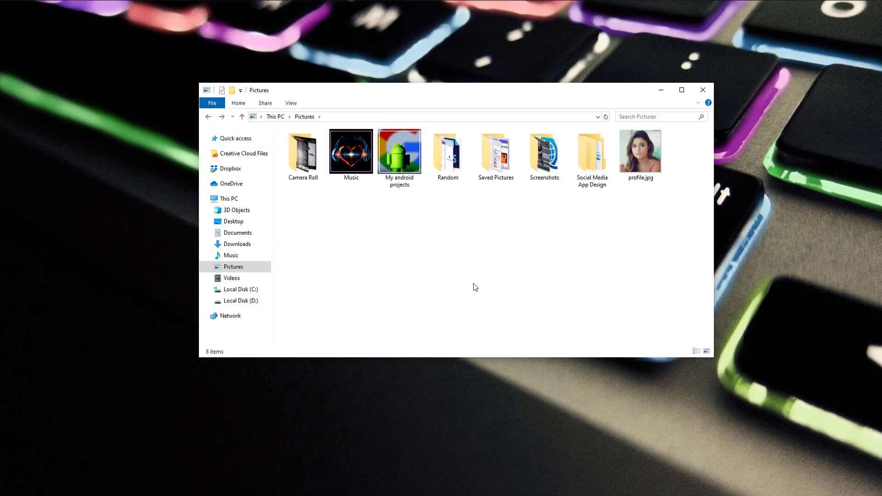
pyautogui.moveTo(348, 209); pyautogui.dragTo(378, 165)
pyautogui.click(351, 169)
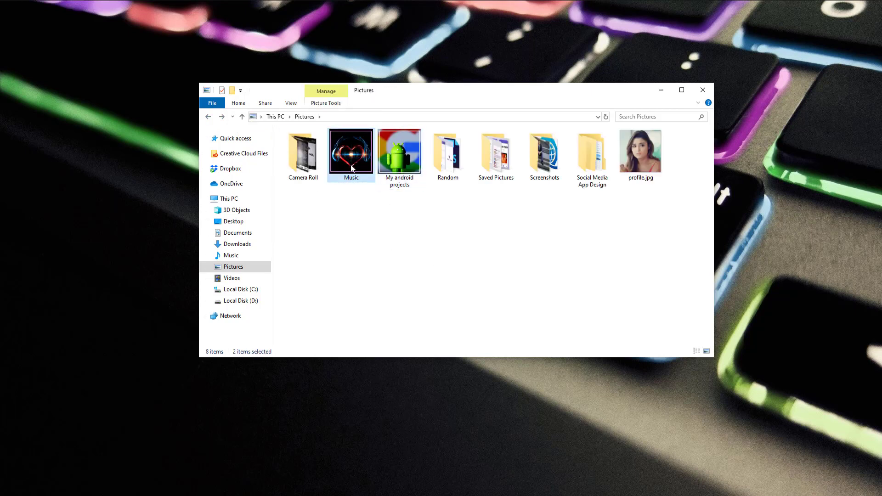
# Switch to Photoshop and open profile.jpg from the Pictures folder as its own document.
pyautogui.click(361, 233)
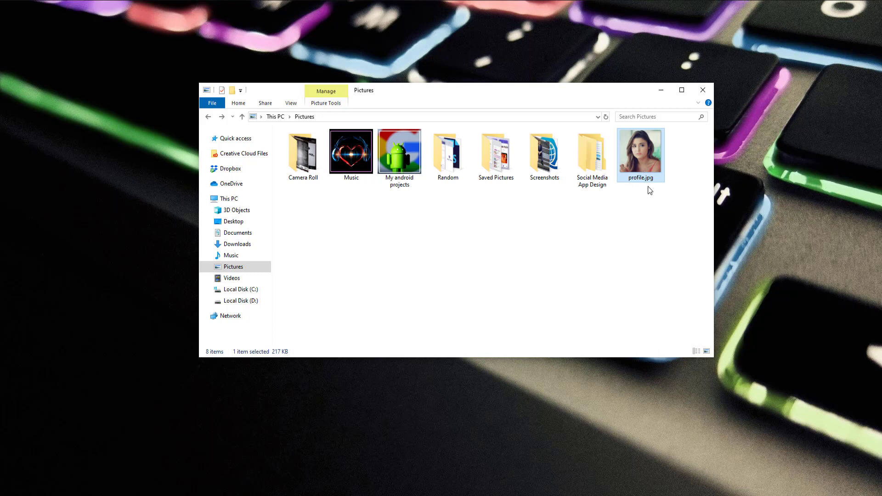
pyautogui.click(645, 211)
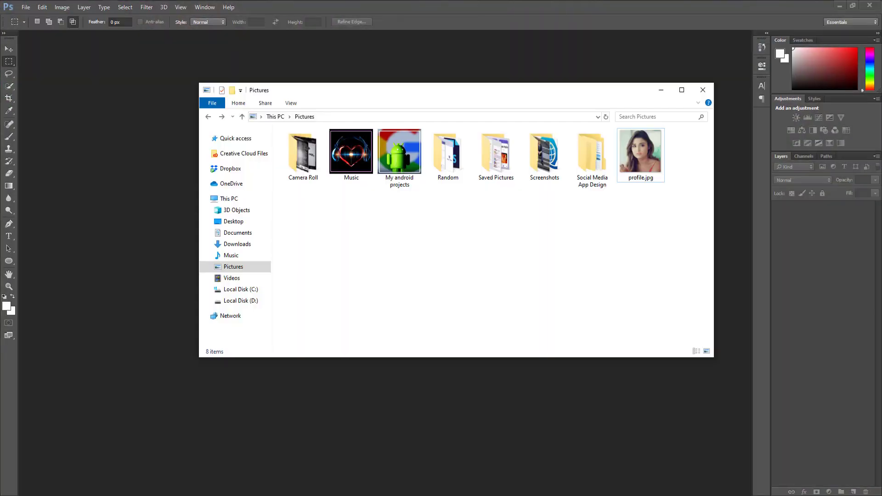
pyautogui.moveTo(651, 149); pyautogui.dragTo(142, 206)
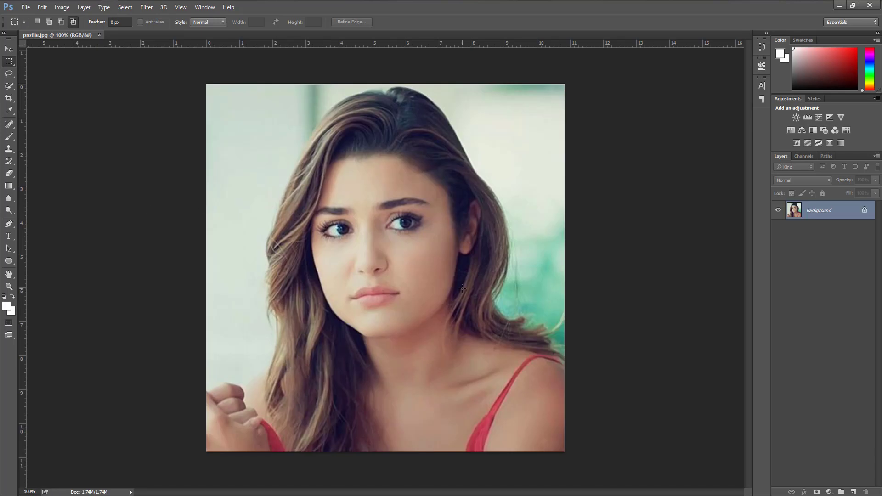
# Create a new 256 by 256 pixel document with a resolution of 300 pixels/inch, RGB color and white background.
pyautogui.click(28, 7)
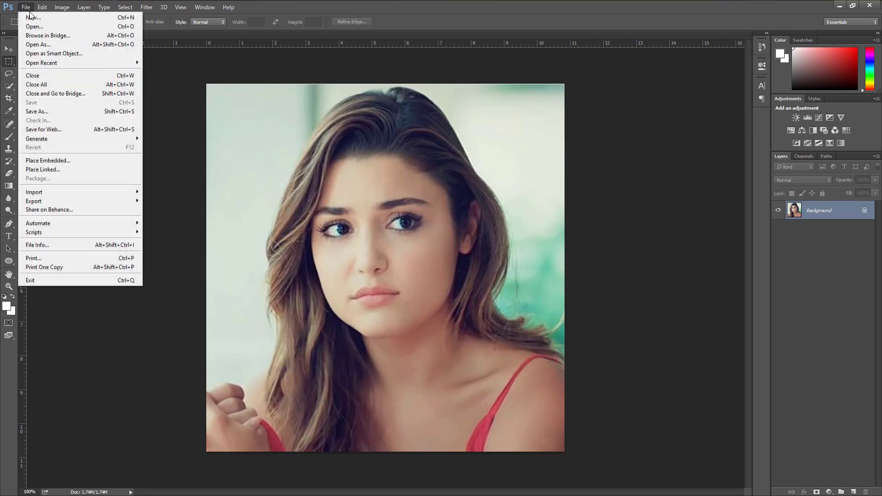
pyautogui.click(28, 14)
pyautogui.moveTo(367, 125); pyautogui.dragTo(367, 92)
pyautogui.press('Tab')
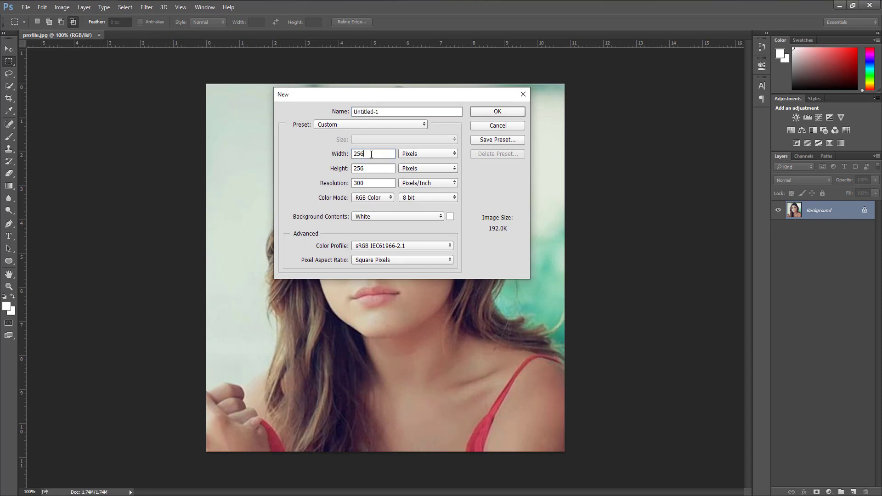
pyautogui.press('Tab')
pyautogui.press('Tab')
pyautogui.click(385, 156)
pyautogui.moveTo(366, 154); pyautogui.dragTo(329, 168)
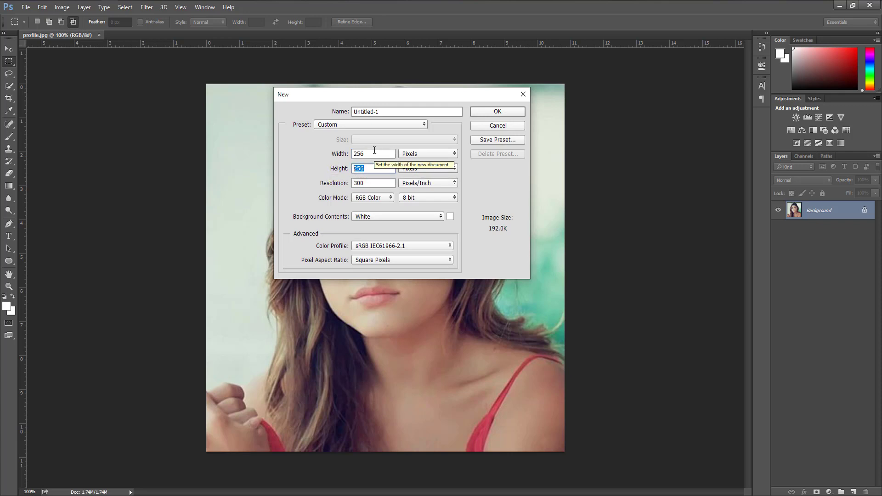
pyautogui.moveTo(374, 153); pyautogui.dragTo(355, 157)
pyautogui.click(478, 113)
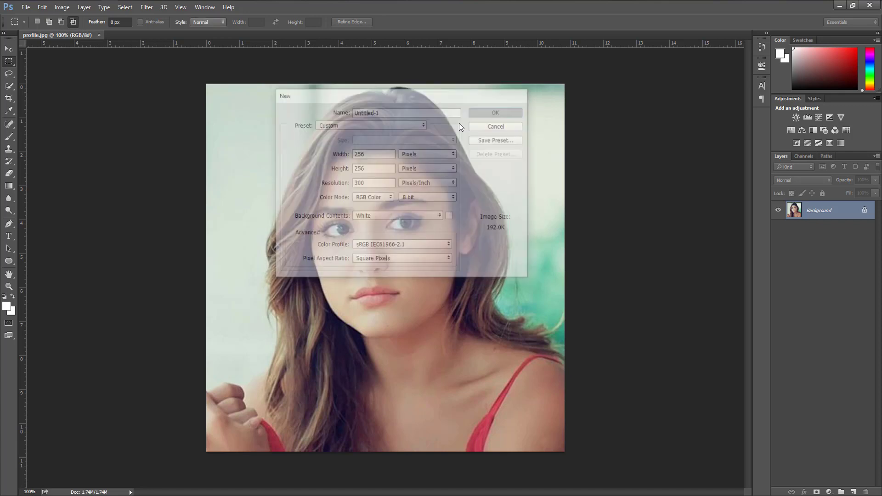
# Unlock the background layer of profile.jpg and move the photo into the new 256-pixel document.
pyautogui.hotkey('ctrl', 'Tab')
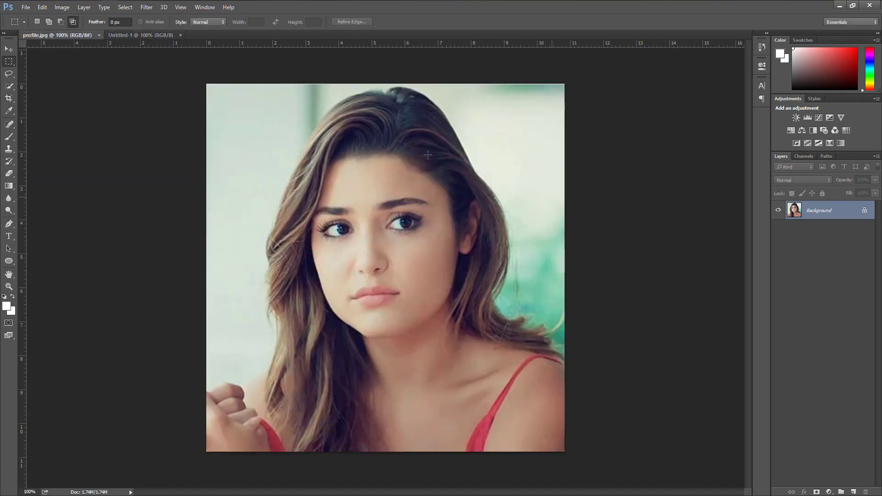
pyautogui.click(866, 211)
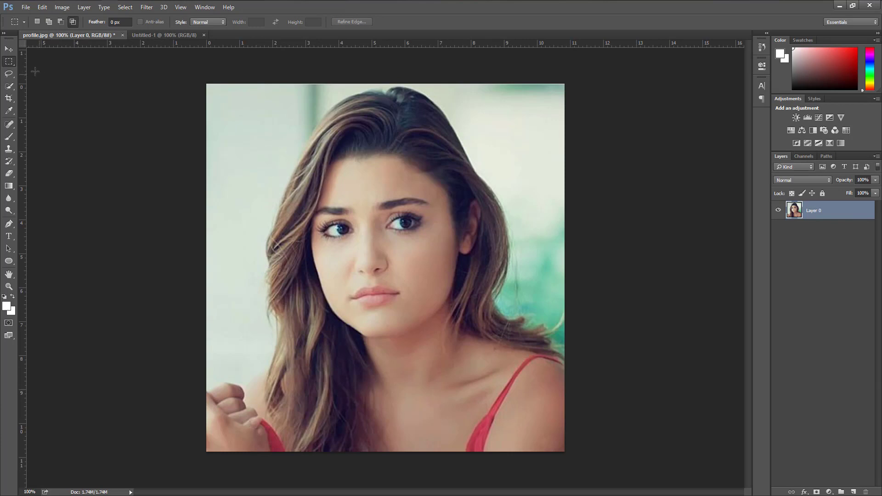
pyautogui.click(9, 48)
pyautogui.moveTo(239, 105); pyautogui.dragTo(368, 166)
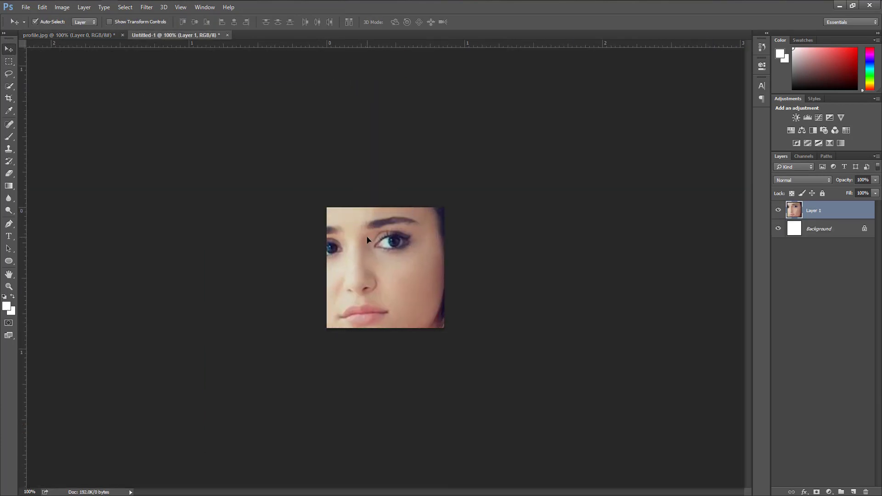
# Scale and position the photo layer with Free Transform so it exactly fills the square canvas.
pyautogui.hotkey('ctrl', 't')
pyautogui.moveTo(552, 470); pyautogui.dragTo(502, 425)
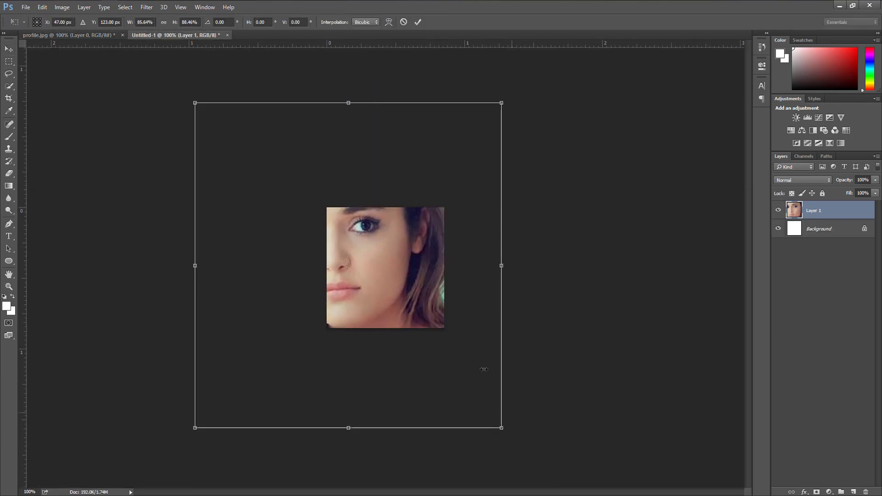
pyautogui.moveTo(502, 264); pyautogui.dragTo(390, 265)
pyautogui.moveTo(391, 428); pyautogui.dragTo(385, 324)
pyautogui.moveTo(421, 365); pyautogui.dragTo(445, 325)
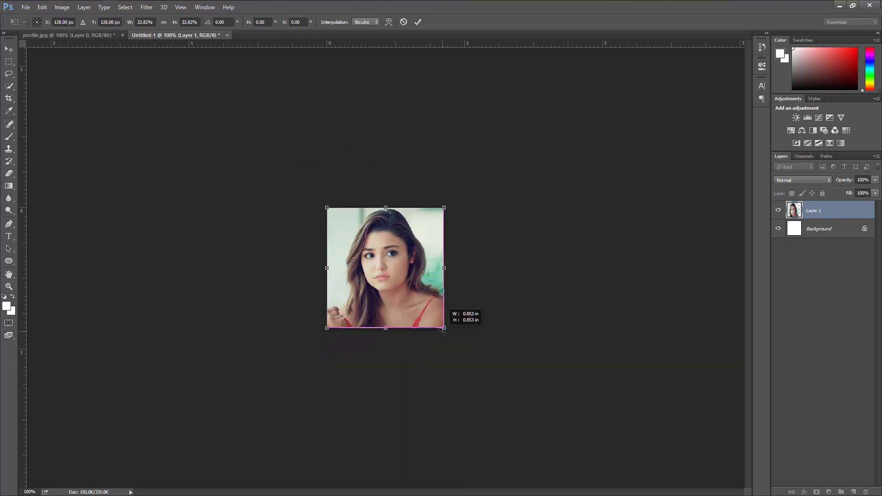
pyautogui.click(418, 22)
# Select a rectangle slightly inside the photo's edges, stroke it in white as a border, and clear the selection.
pyautogui.hotkey('ctrl', '+')
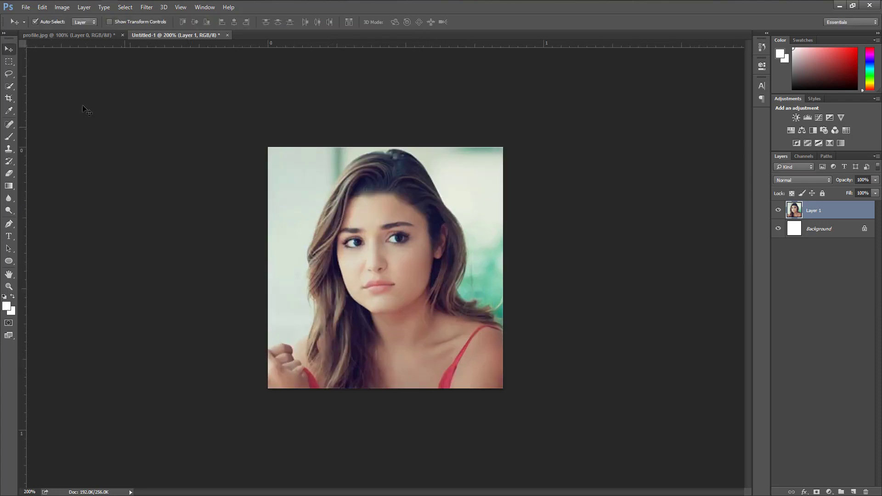
pyautogui.click(11, 62)
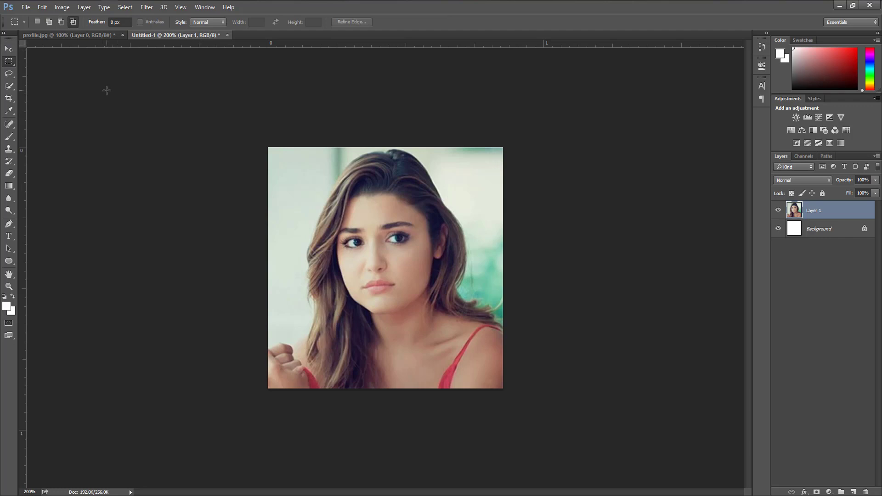
pyautogui.hotkey('alt', 'Tab')
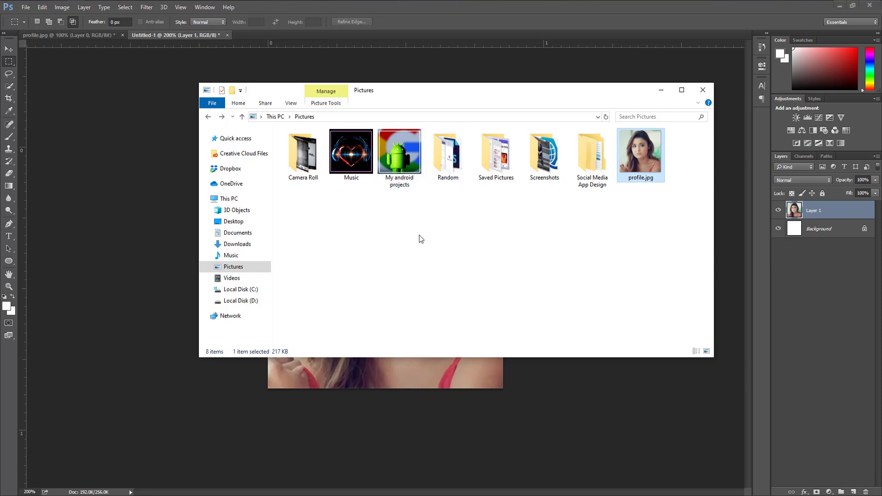
pyautogui.click(170, 103)
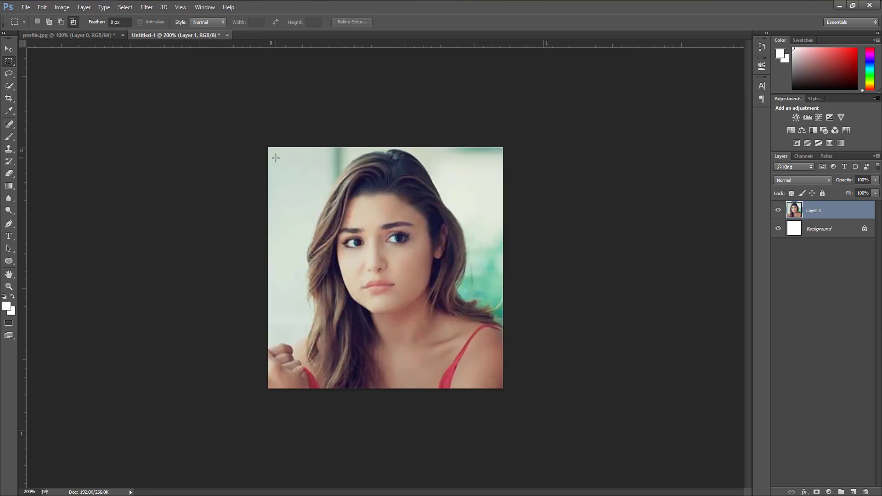
pyautogui.moveTo(275, 156); pyautogui.dragTo(492, 378)
pyautogui.rightClick(386, 233)
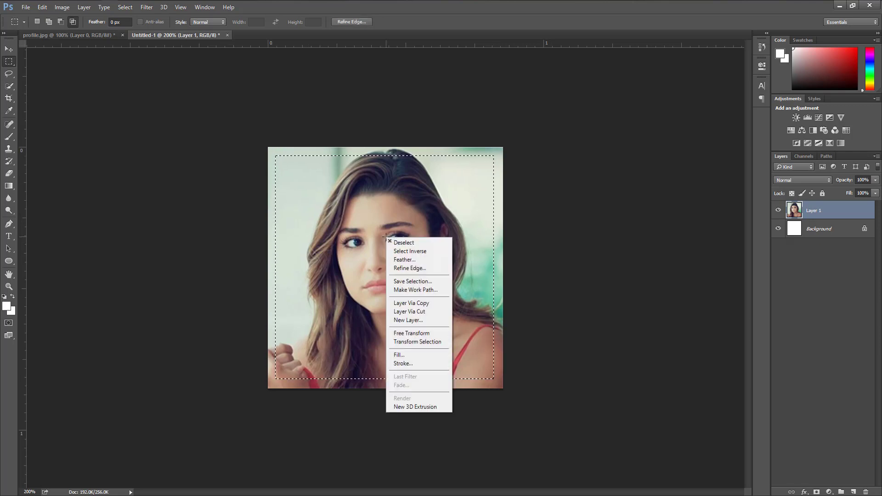
pyautogui.click(399, 360)
pyautogui.press('Return')
pyautogui.hotkey('ctrl', 'd')
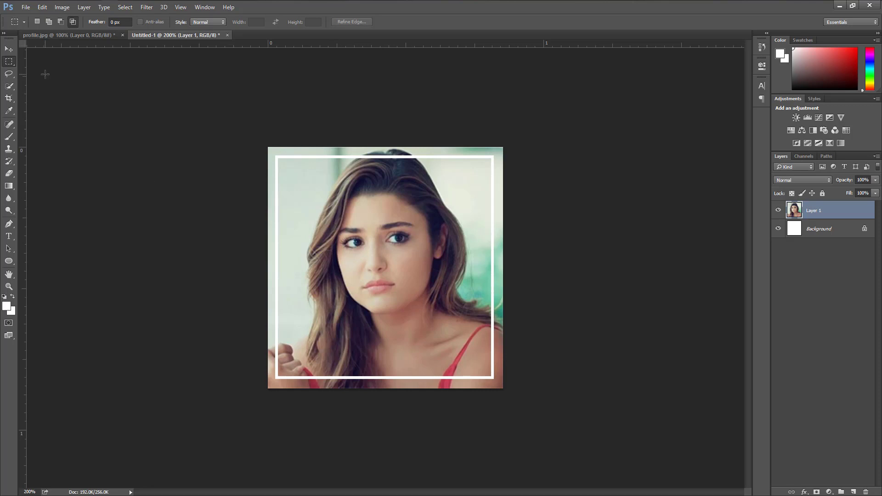
# Save the image in the Pictures folder as profileimage in ICO Windows Icon/Favicon format, using the Standard ICO option.
pyautogui.click(24, 8)
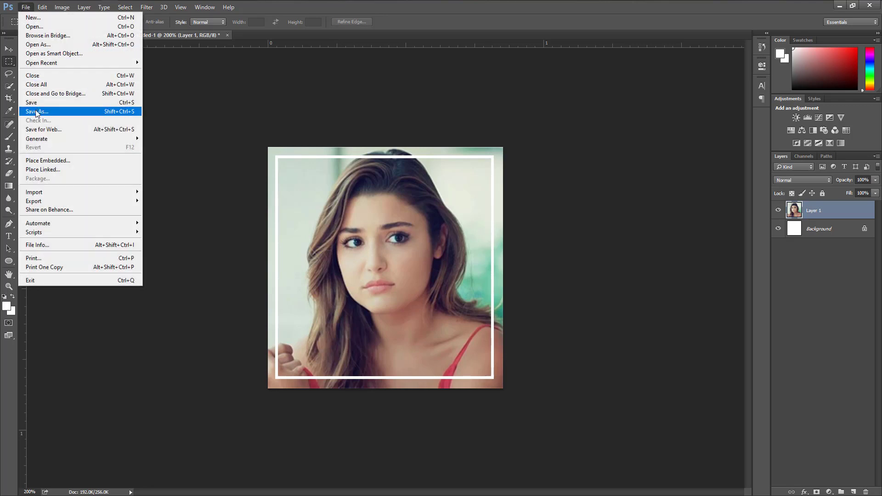
pyautogui.click(54, 112)
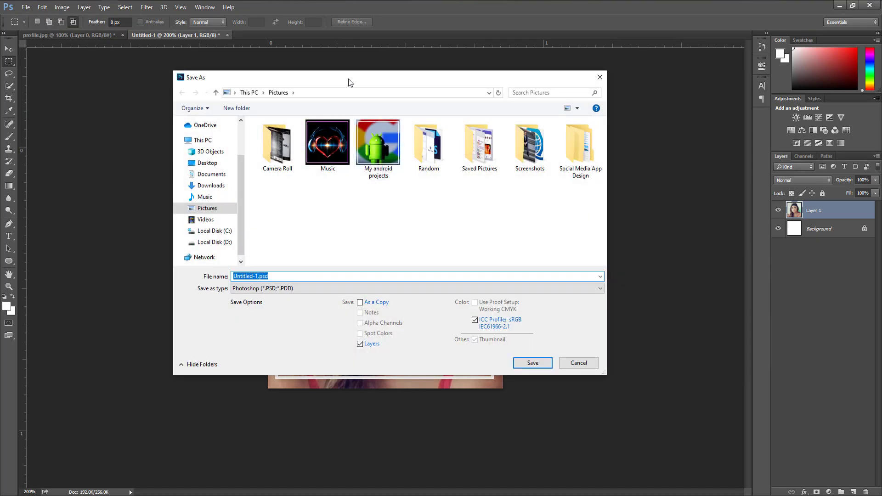
pyautogui.click(229, 219)
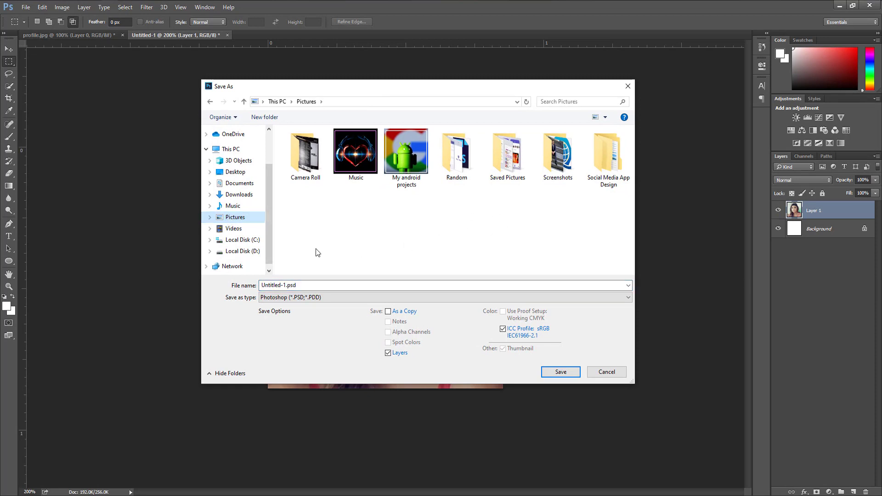
pyautogui.click(298, 299)
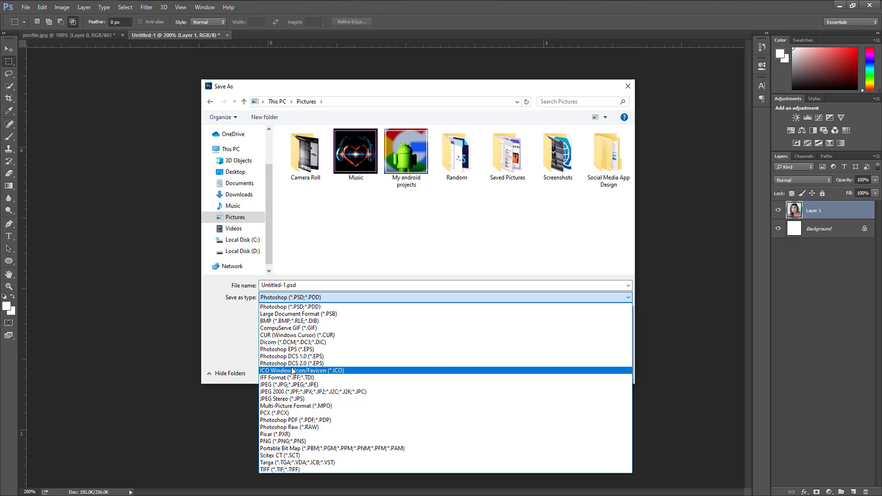
pyautogui.click(292, 370)
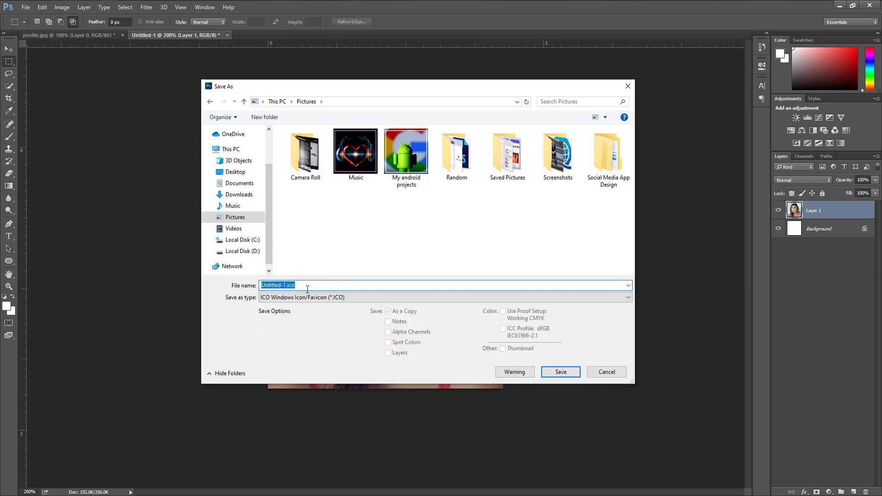
pyautogui.write('profileimage')
pyautogui.click(561, 372)
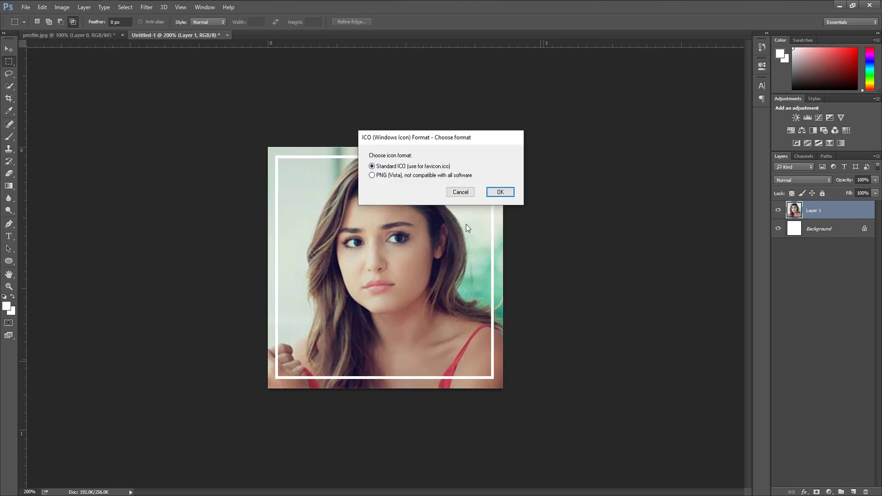
pyautogui.click(500, 192)
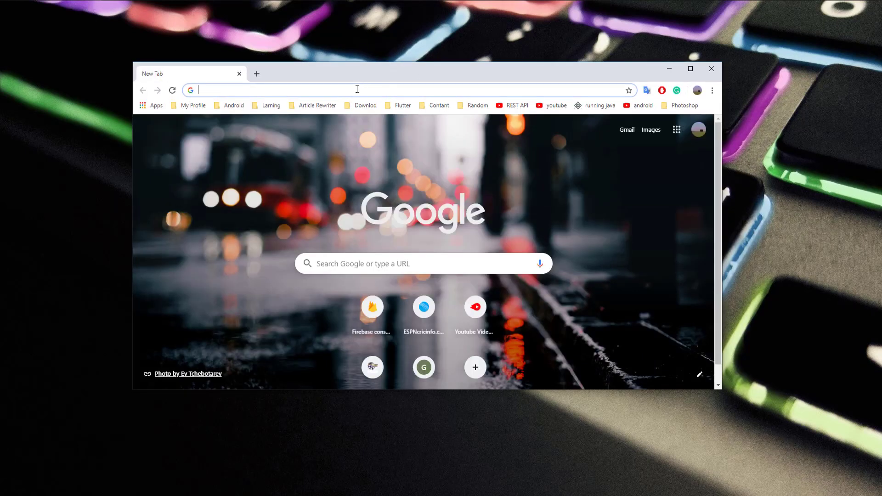
# Switch to Chrome and search Google for "online image converter".
pyautogui.write('onli')
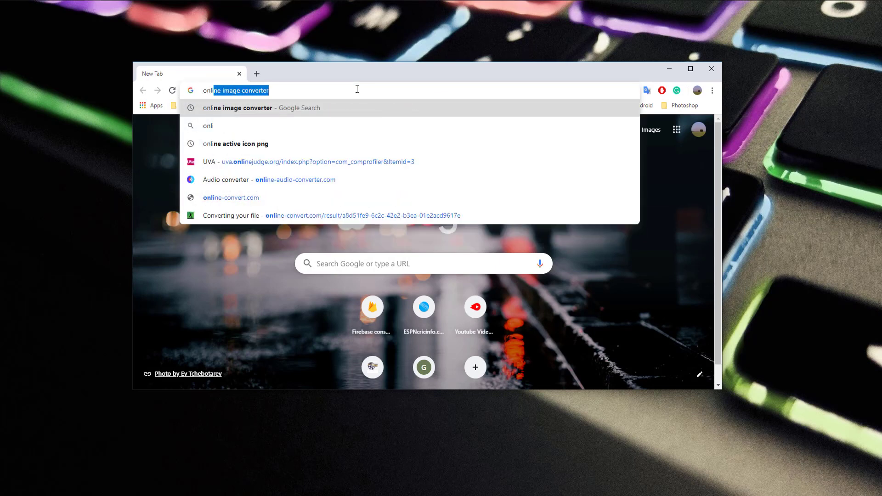
pyautogui.press('Right')
pyautogui.press('Return')
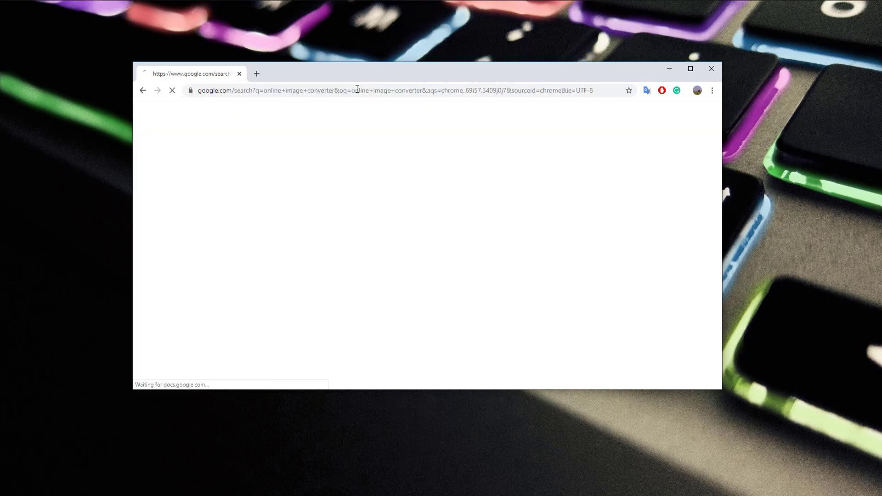
# Open the Online image converter to JPEG result in a new tab, maximize the browser, and go to the site's Convert to ICO page.
pyautogui.scroll(-15, 407, 206)
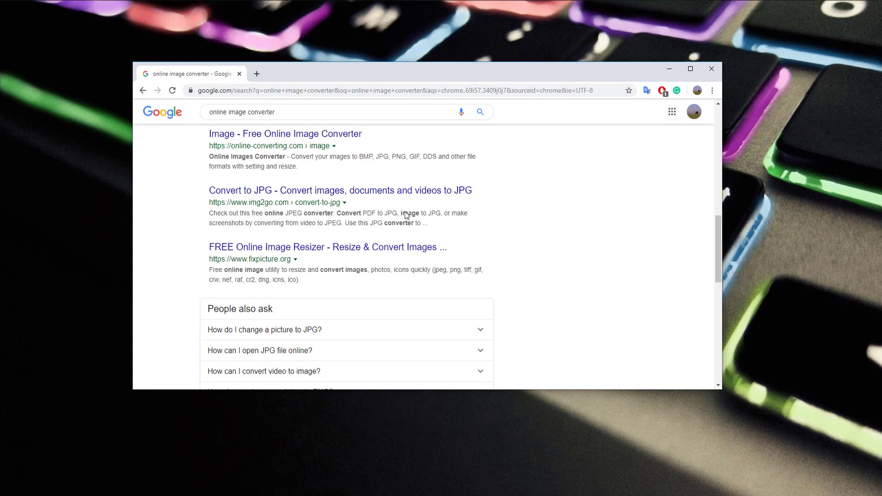
pyautogui.scroll(15, 386, 239)
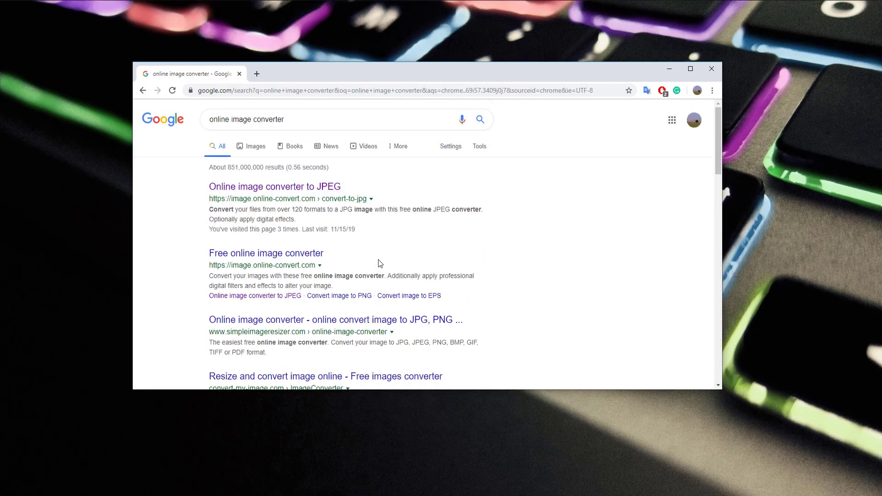
pyautogui.middleClick(293, 187)
pyautogui.click(286, 77)
pyautogui.doubleClick(401, 78)
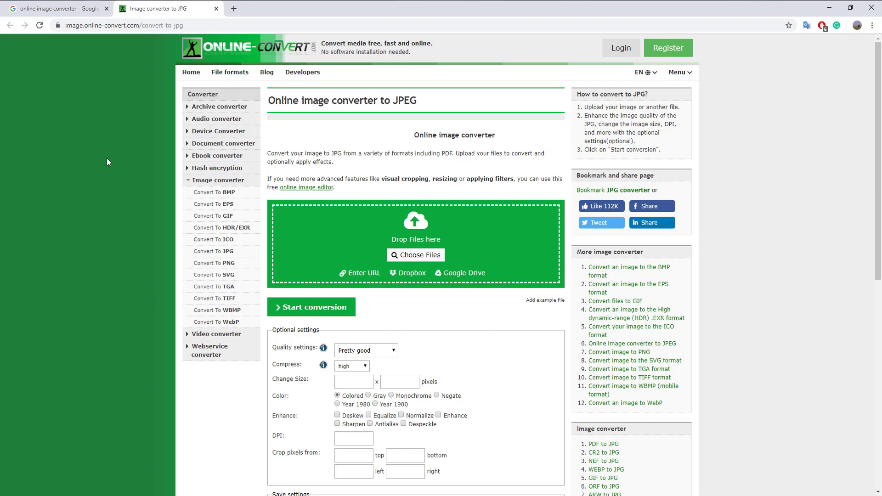
pyautogui.click(228, 241)
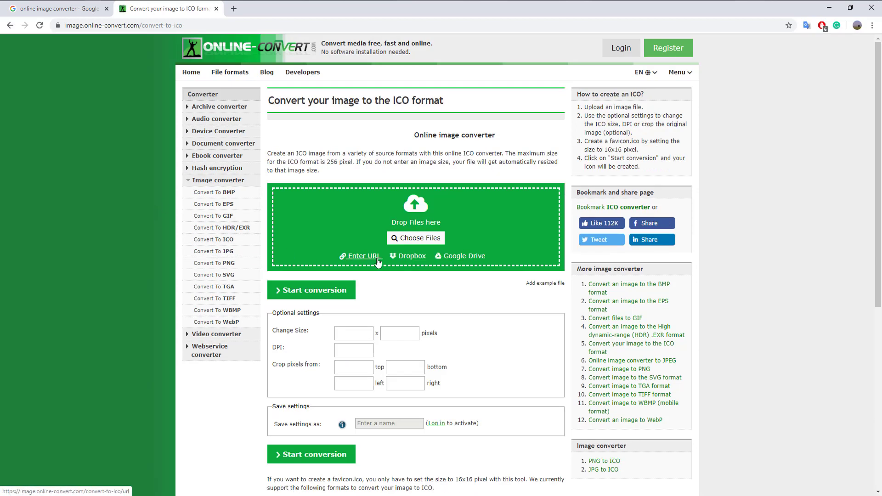
# Upload profile.jpg from the Pictures folder to the ICO converter and start the conversion.
pyautogui.click(412, 239)
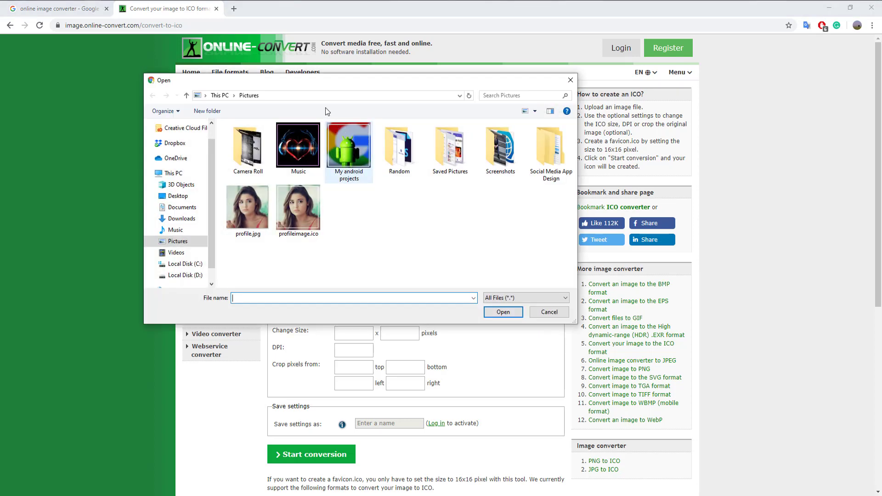
pyautogui.click(253, 236)
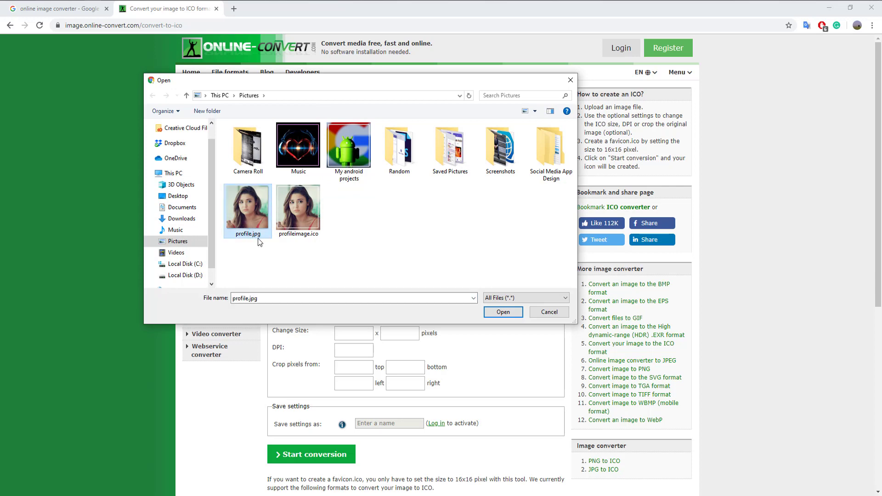
pyautogui.click(503, 312)
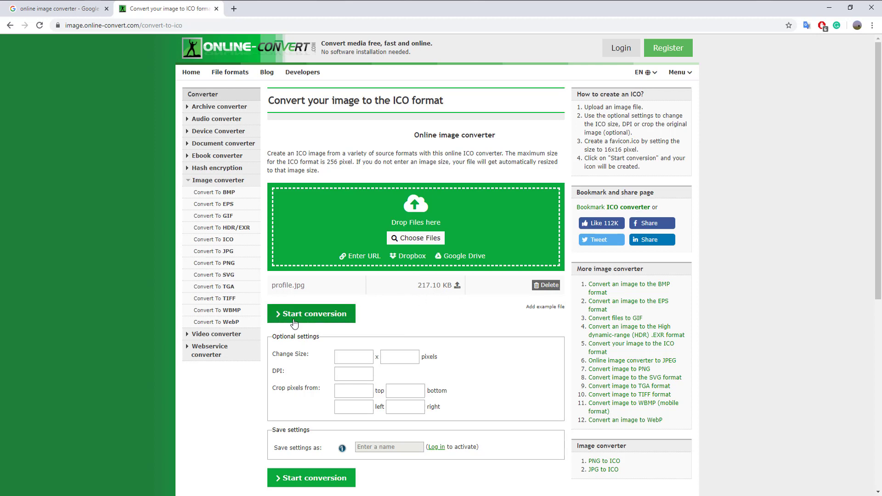
pyautogui.click(345, 316)
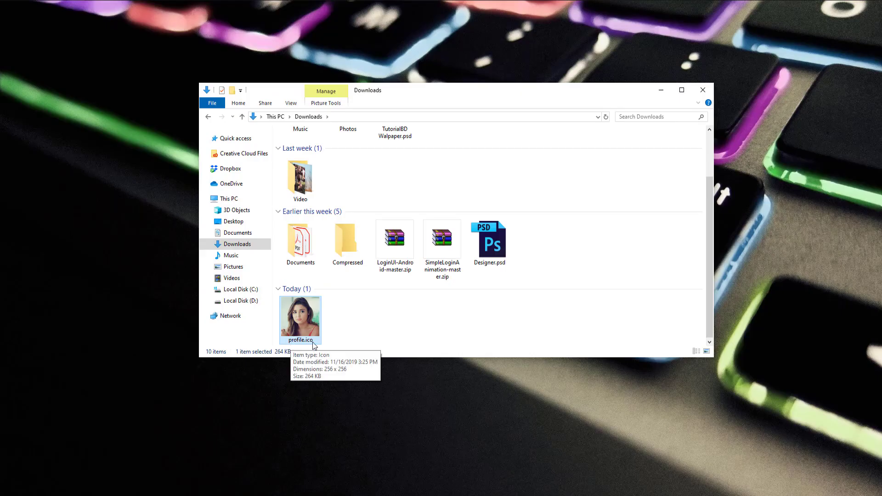
# In File Explorer, go from Downloads to Pictures and create a new folder named My Images.
pyautogui.click(336, 324)
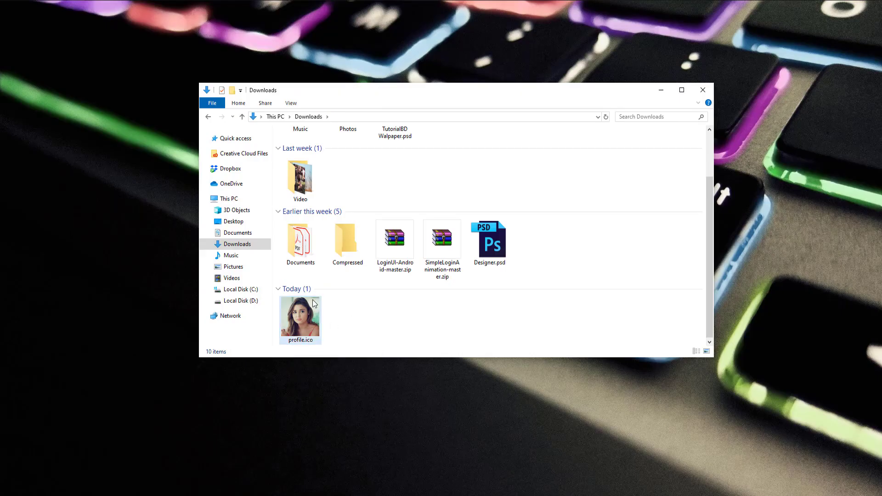
pyautogui.click(242, 271)
pyautogui.click(310, 239)
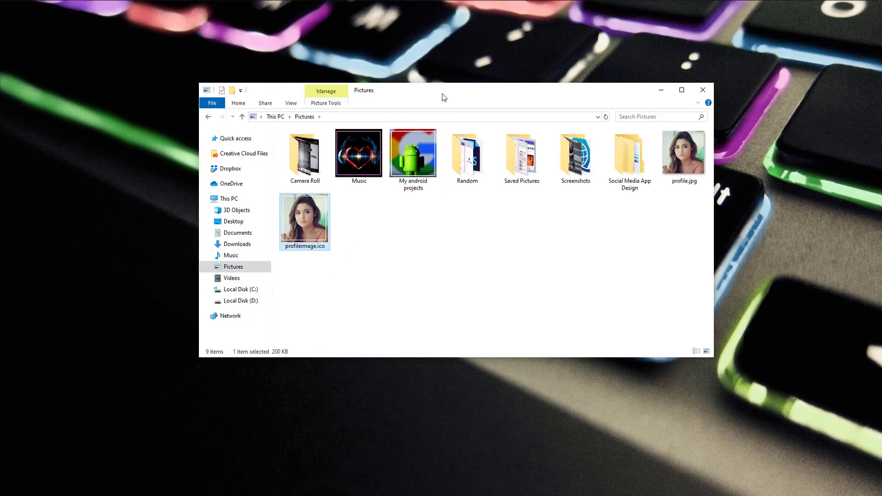
pyautogui.moveTo(442, 93); pyautogui.dragTo(435, 93)
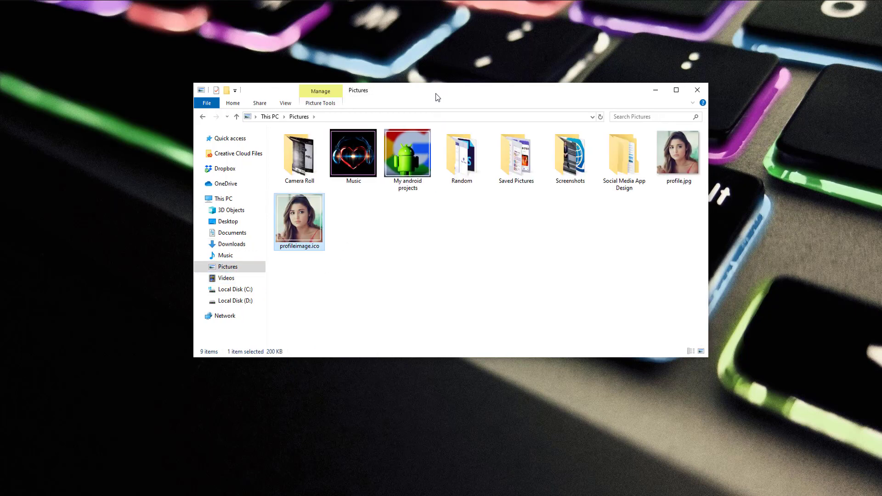
pyautogui.click(435, 284)
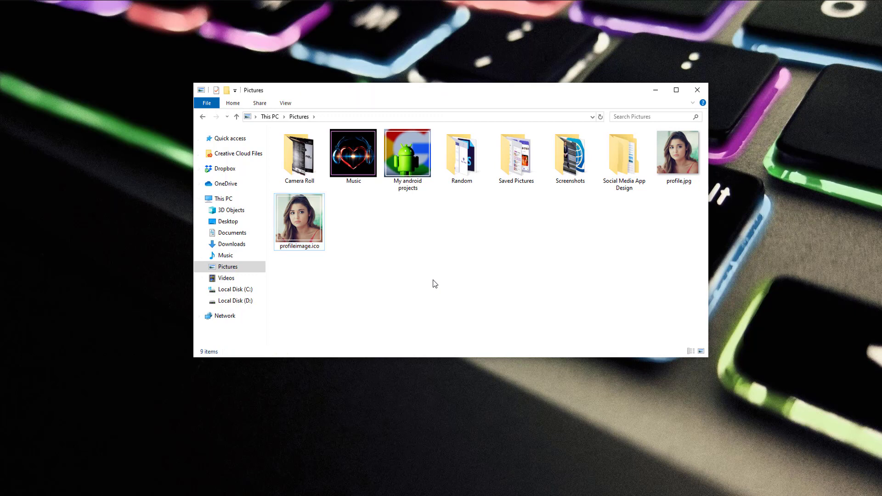
pyautogui.click(230, 91)
pyautogui.write('My Images')
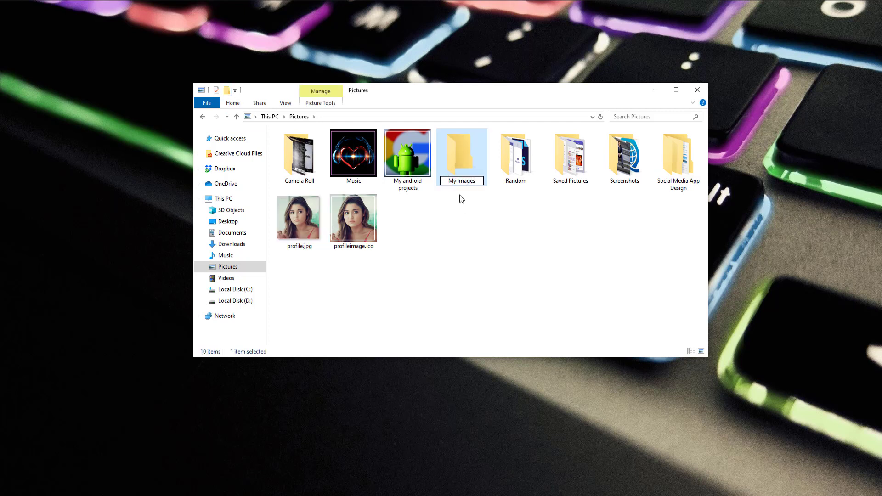
pyautogui.press('Return')
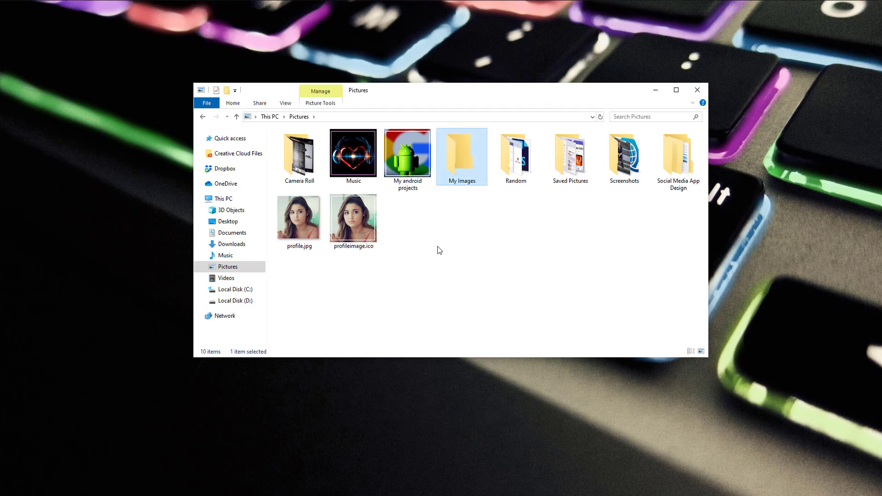
# Move profileimage.ico into the My Images folder.
pyautogui.click(363, 225)
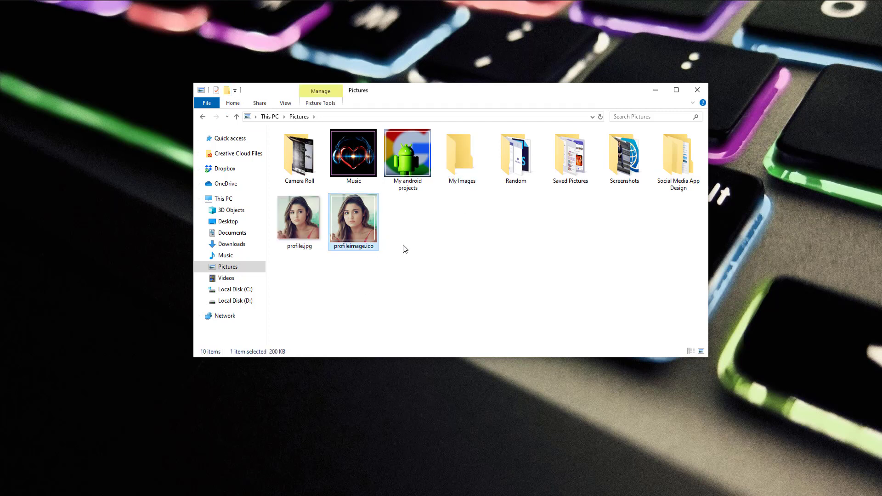
pyautogui.click(463, 169)
pyautogui.moveTo(363, 250); pyautogui.dragTo(462, 184)
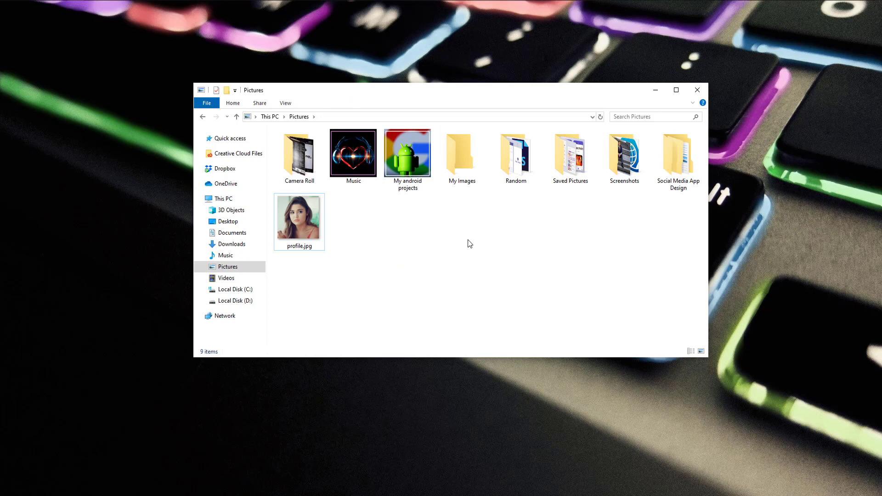
# Open the folder icon selection in the customization properties of the My Images folder.
pyautogui.rightClick(462, 164)
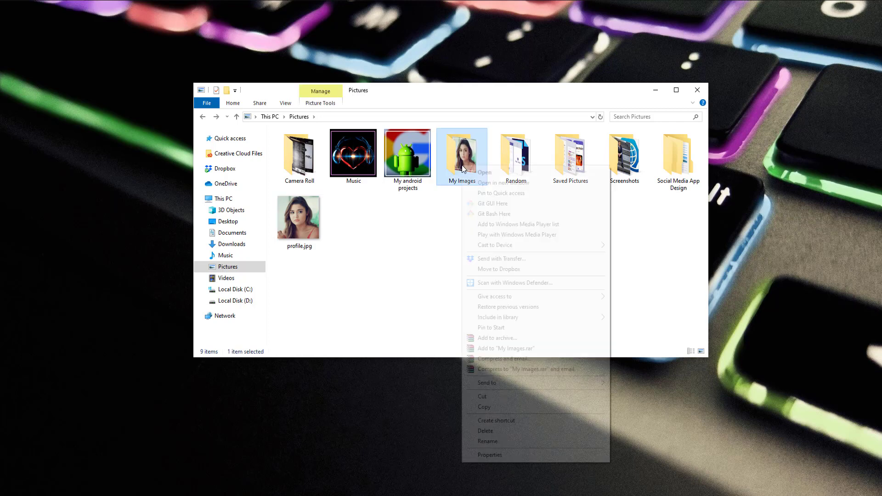
pyautogui.click(497, 456)
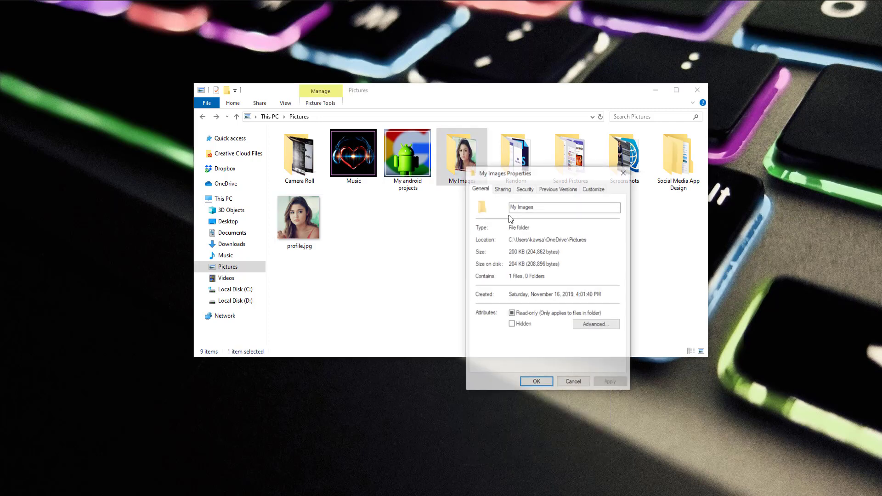
pyautogui.moveTo(507, 171); pyautogui.dragTo(423, 116)
pyautogui.click(506, 135)
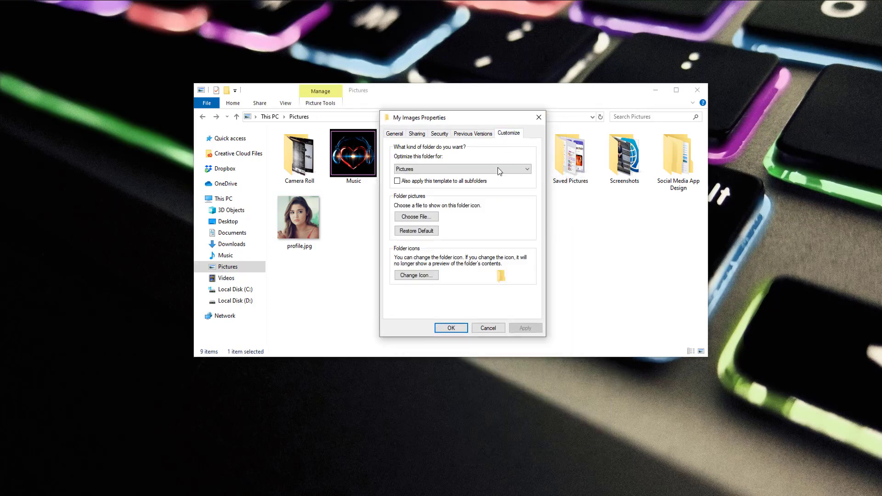
pyautogui.click(413, 276)
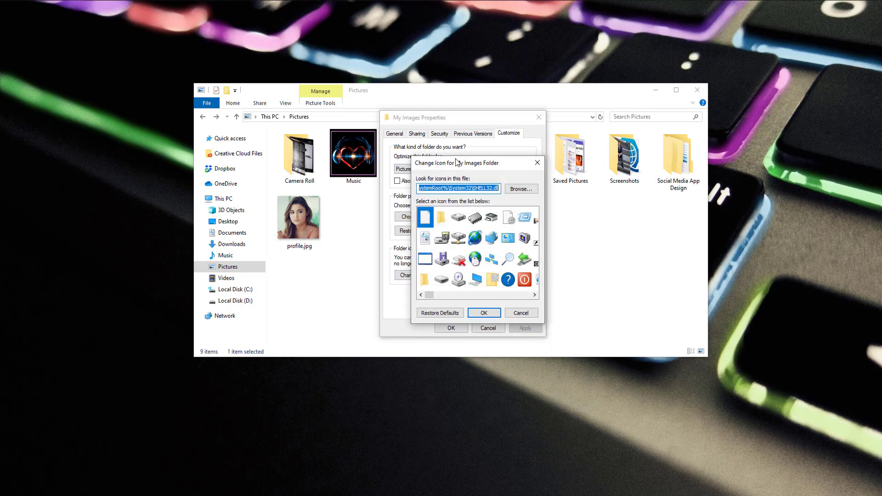
pyautogui.moveTo(413, 261)
pyautogui.mouseDown()
pyautogui.moveTo(514, 266)
pyautogui.moveTo(412, 263)
pyautogui.mouseUp()
# Set profileimage.ico from Pictures > My Images as the folder's icon, apply the change and close the properties.
pyautogui.click(502, 156)
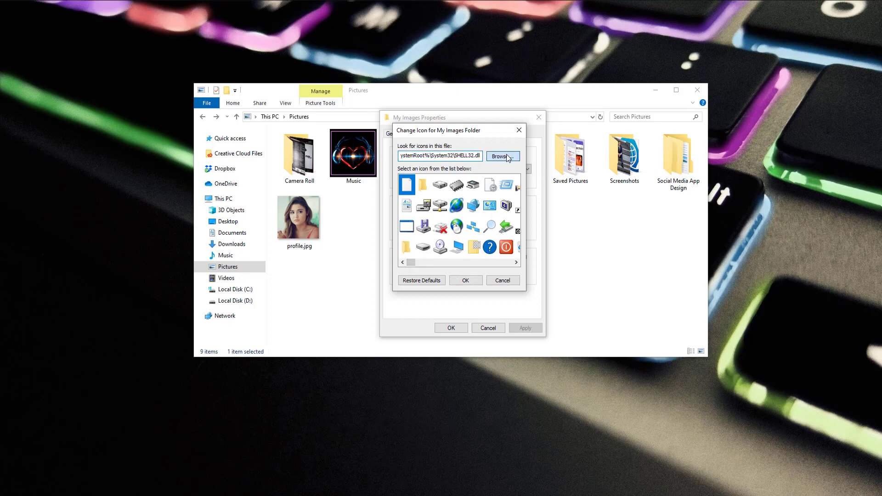
pyautogui.moveTo(527, 147); pyautogui.dragTo(434, 130)
pyautogui.scroll(-2, 342, 267)
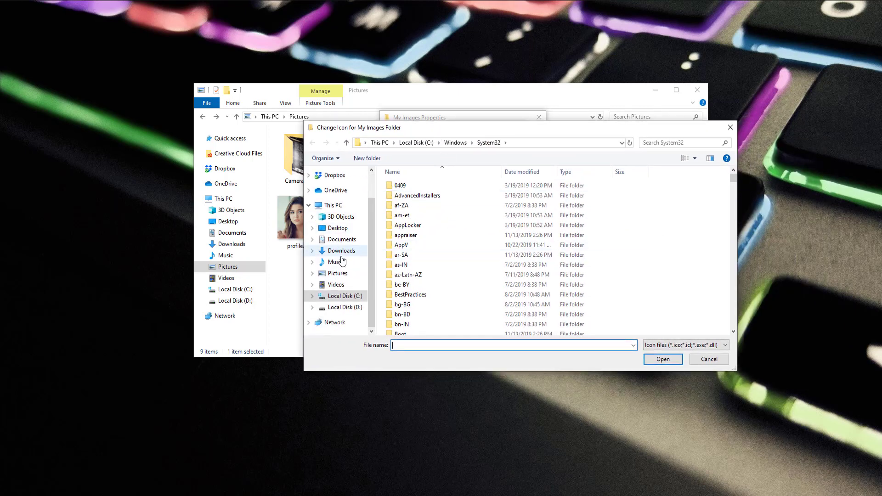
pyautogui.click(343, 275)
pyautogui.doubleClick(568, 215)
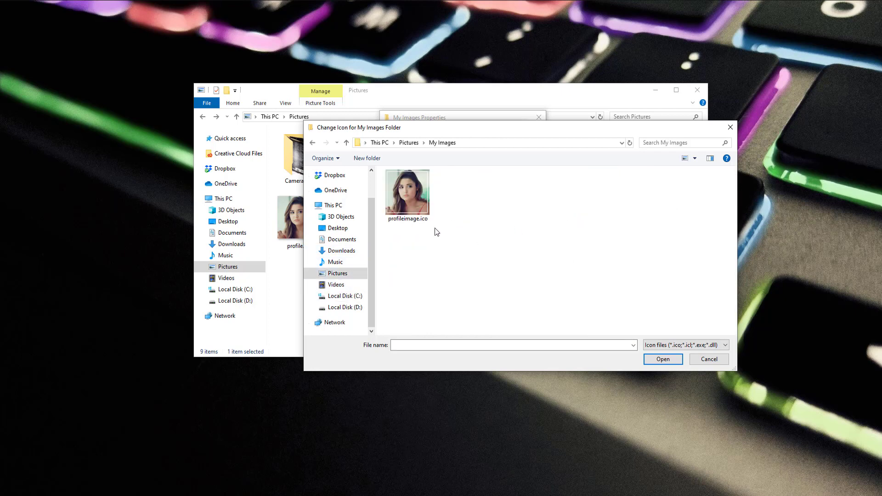
pyautogui.click(420, 202)
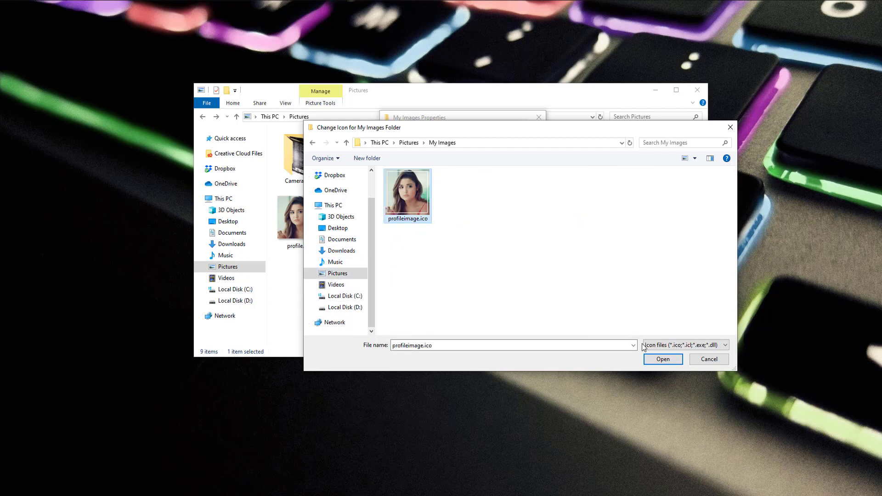
pyautogui.click(655, 361)
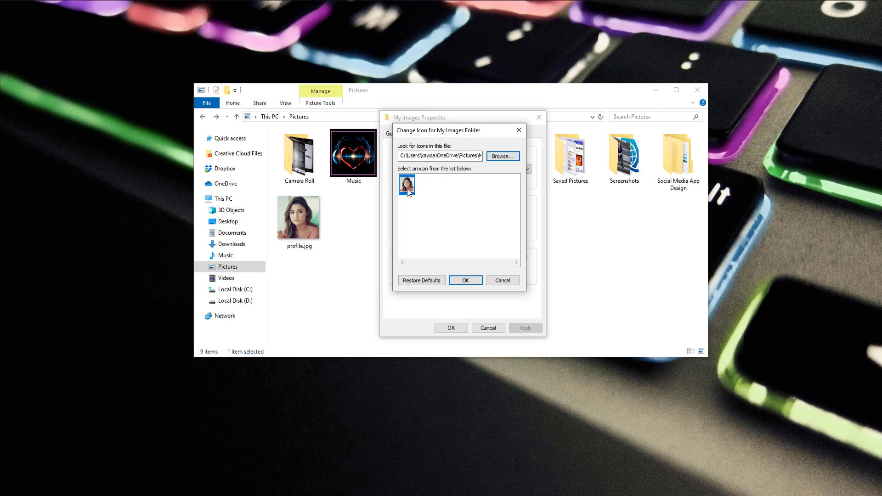
pyautogui.click(466, 281)
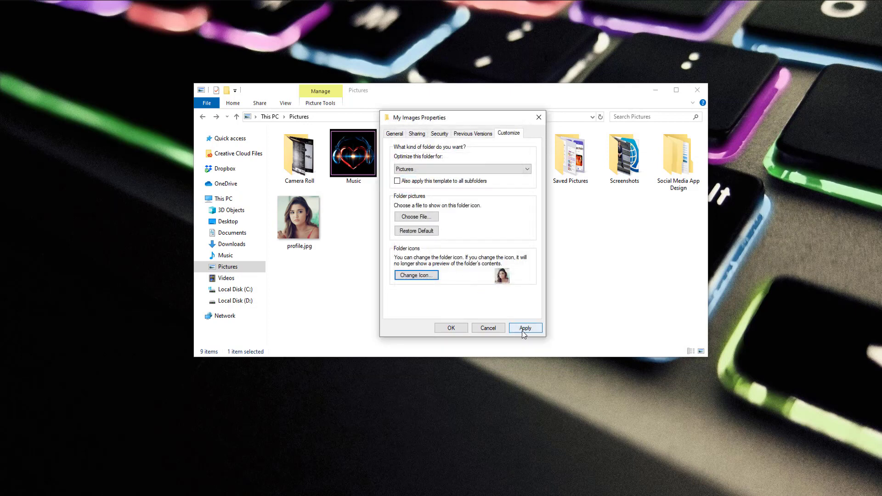
pyautogui.click(523, 329)
pyautogui.click(452, 329)
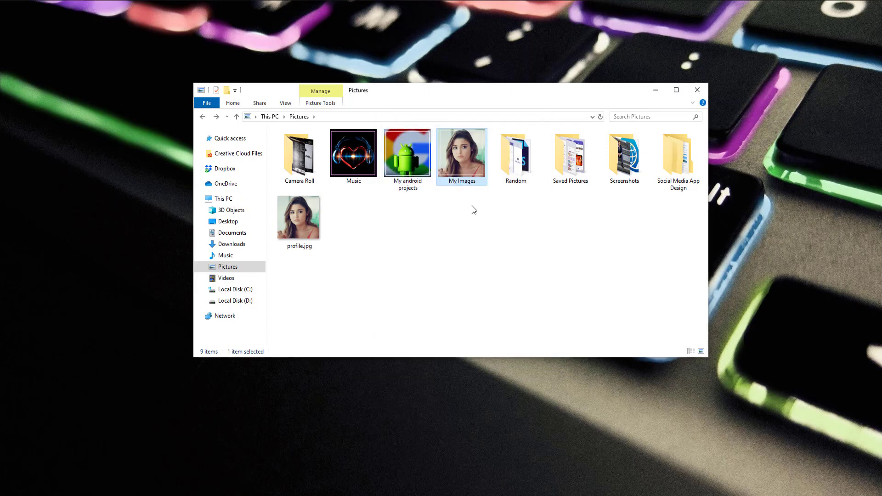
pyautogui.click(461, 233)
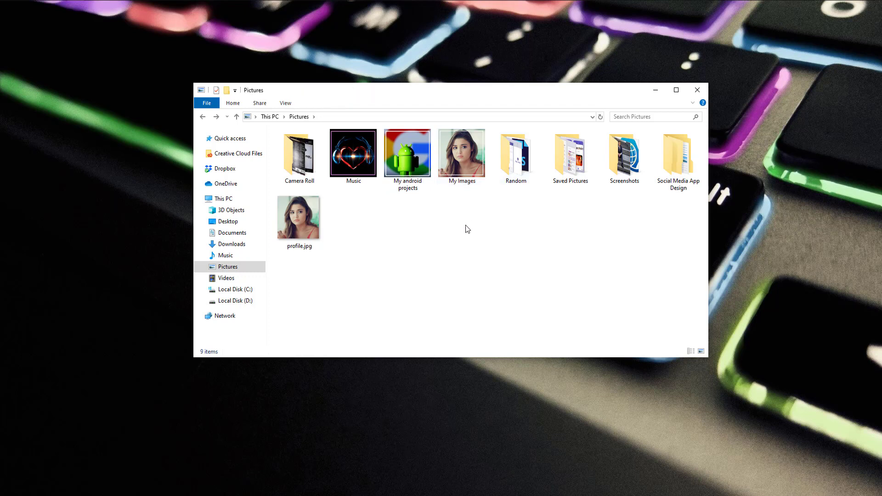
# Open the My Images folder to check its contents, and return to Pictures.
pyautogui.doubleClick(466, 161)
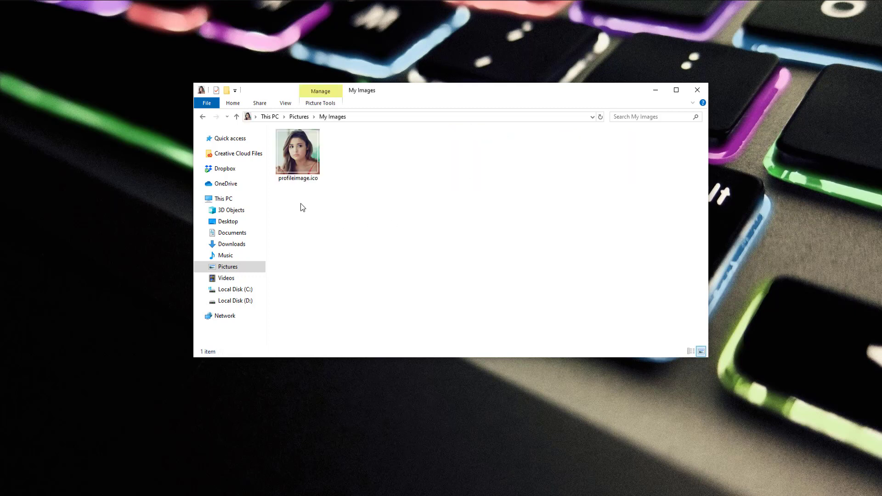
pyautogui.click(316, 155)
pyautogui.click(340, 205)
pyautogui.moveTo(297, 199); pyautogui.dragTo(306, 156)
pyautogui.click(203, 117)
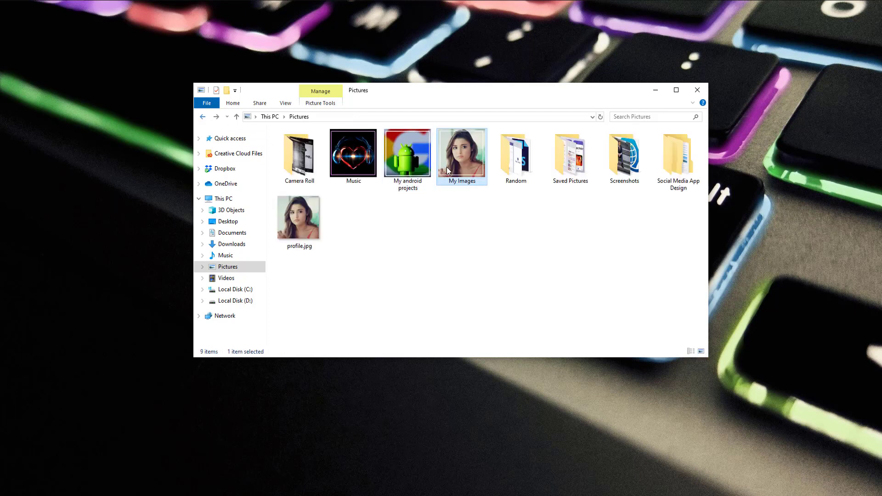
# Set the Hidden attribute on profileimage.ico inside the My Images folder and apply it.
pyautogui.doubleClick(463, 161)
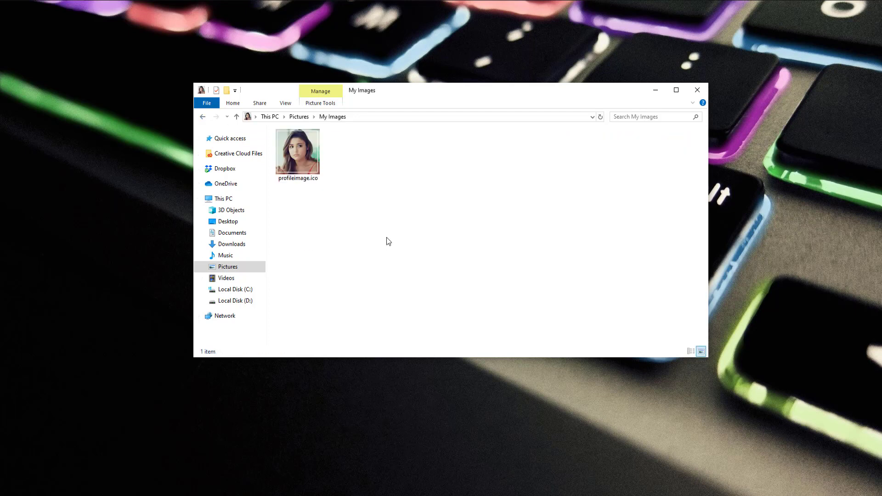
pyautogui.click(305, 162)
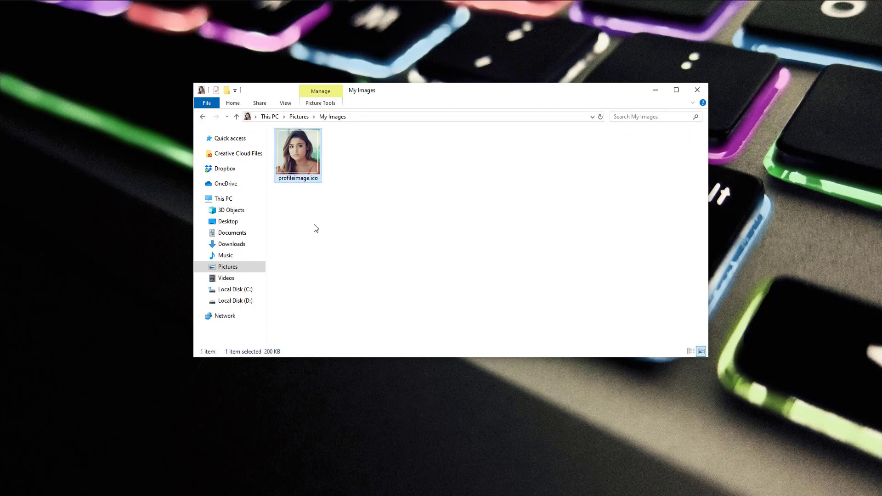
pyautogui.rightClick(297, 150)
pyautogui.click(329, 390)
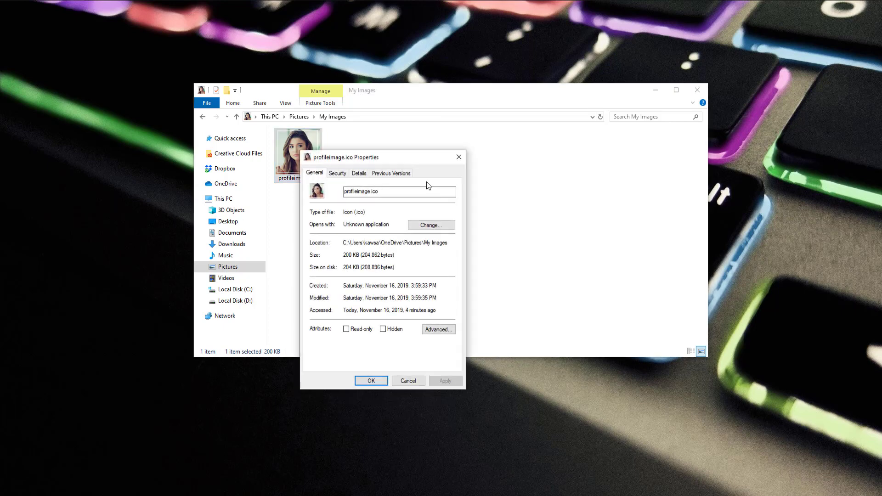
pyautogui.moveTo(394, 157); pyautogui.dragTo(428, 123)
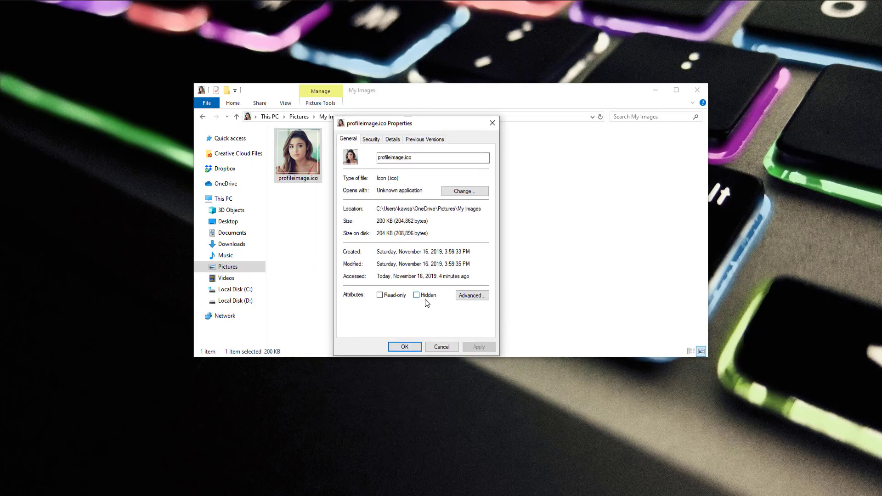
pyautogui.click(418, 295)
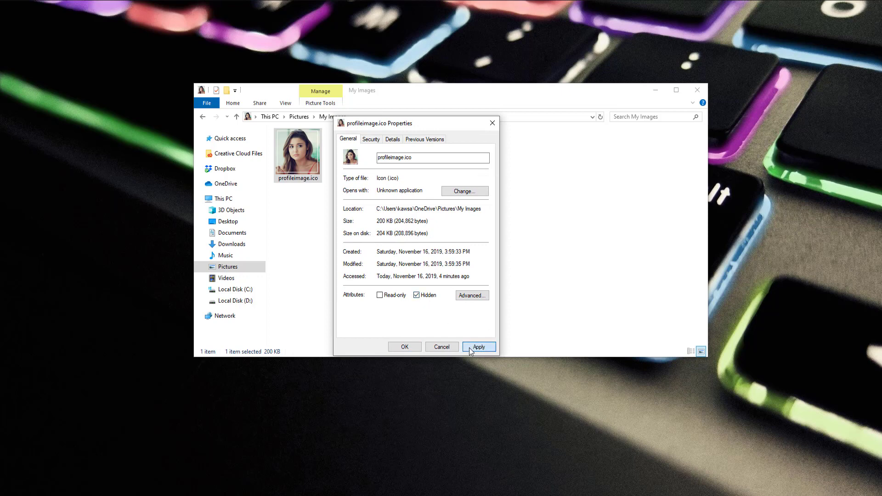
pyautogui.click(478, 347)
pyautogui.click(417, 350)
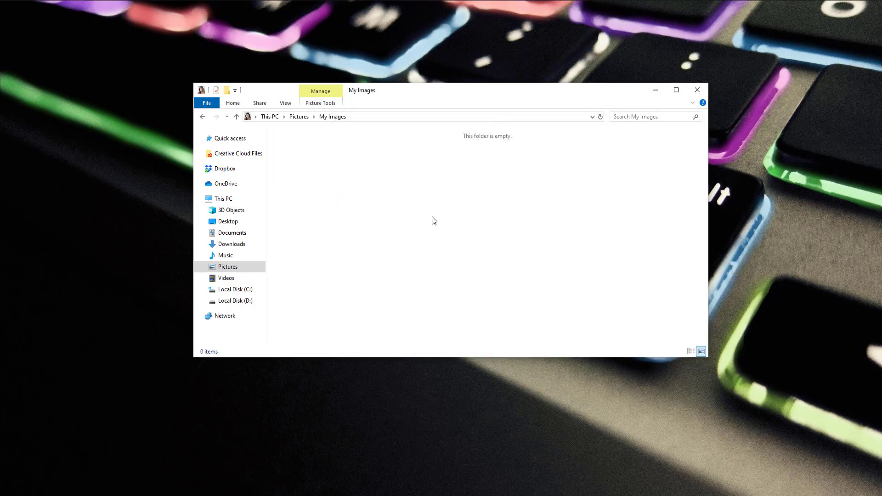
# Return to Pictures, check the contents of My Images once more, and select profile.jpg back in Pictures.
pyautogui.hotkey('alt', 'Left')
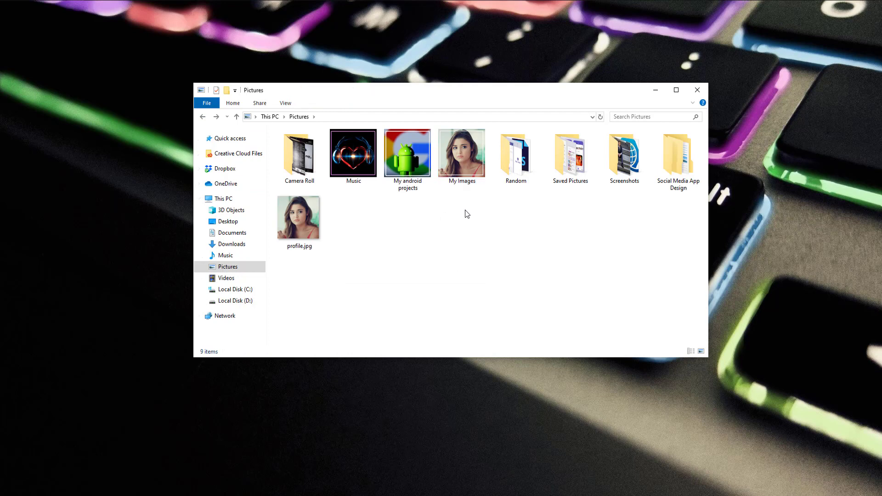
pyautogui.click(457, 235)
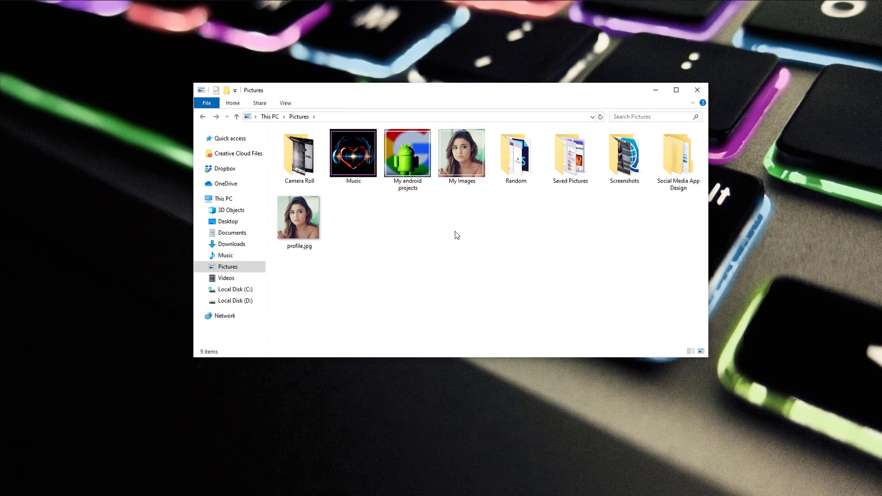
pyautogui.doubleClick(462, 156)
pyautogui.click(202, 117)
pyautogui.click(298, 234)
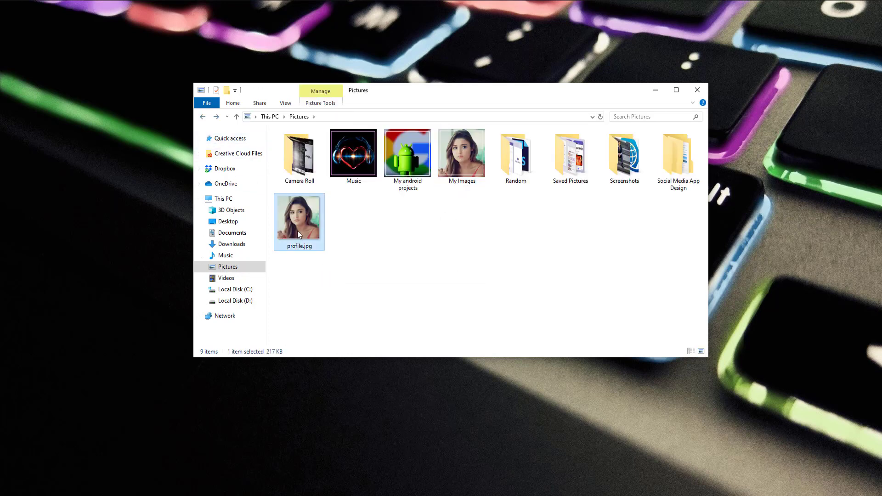
# Move profile.jpg and the Random folder into My Images, check them inside it, and return to Pictures.
pyautogui.moveTo(297, 219); pyautogui.dragTo(464, 181)
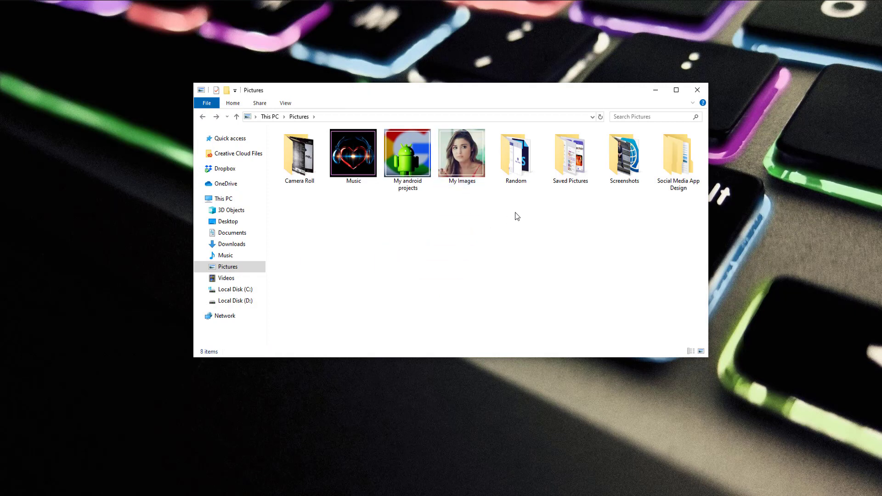
pyautogui.moveTo(518, 180); pyautogui.dragTo(458, 169)
pyautogui.doubleClick(458, 169)
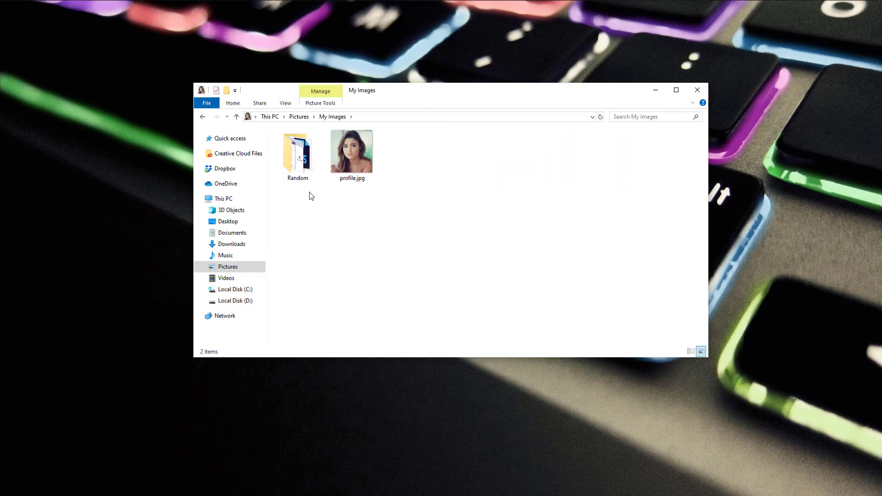
pyautogui.moveTo(310, 195); pyautogui.dragTo(373, 170)
pyautogui.click(202, 117)
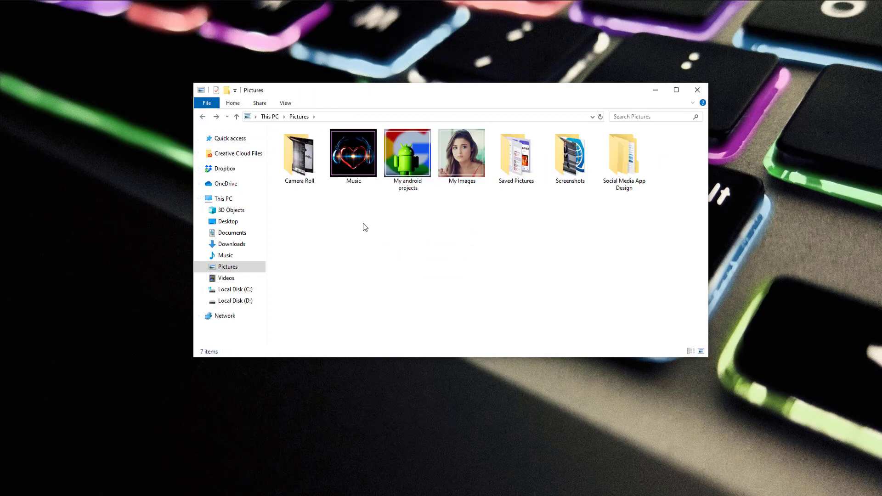
pyautogui.moveTo(355, 210); pyautogui.dragTo(448, 168)
pyautogui.click(463, 266)
pyautogui.click(357, 159)
pyautogui.keyDown('ctrl'); pyautogui.click(403, 174); pyautogui.keyUp('ctrl')
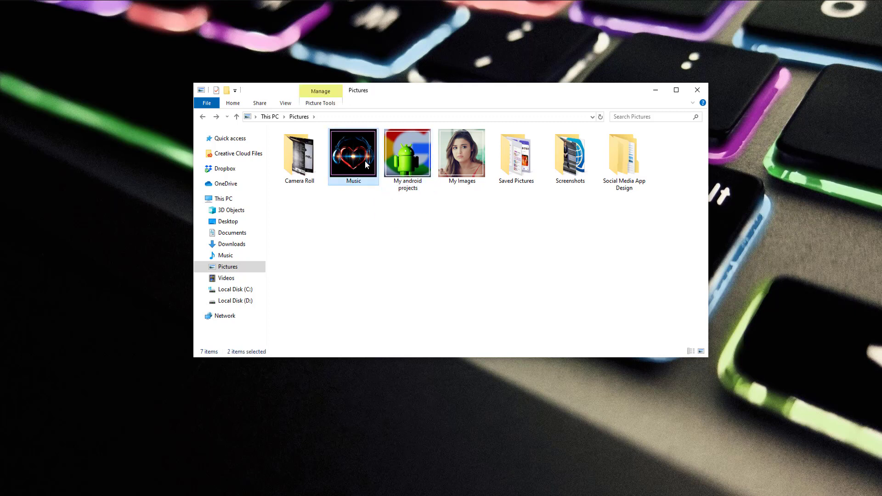
pyautogui.click(415, 184)
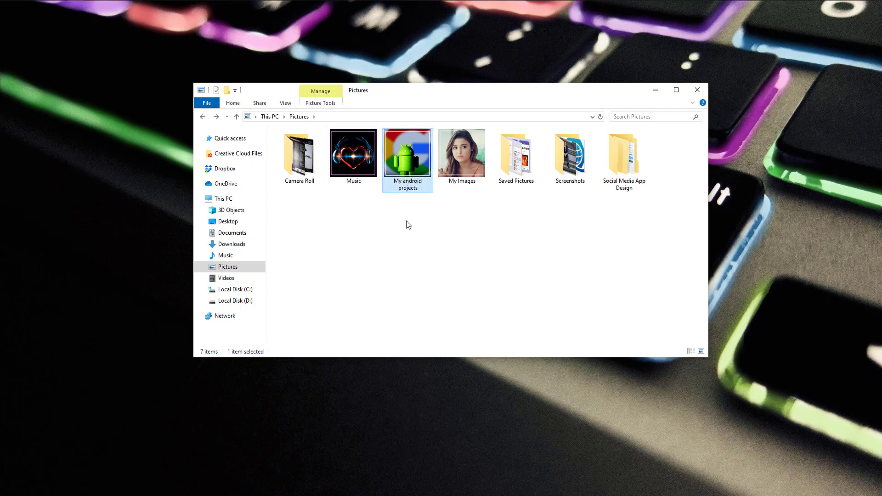
pyautogui.click(463, 170)
pyautogui.click(457, 216)
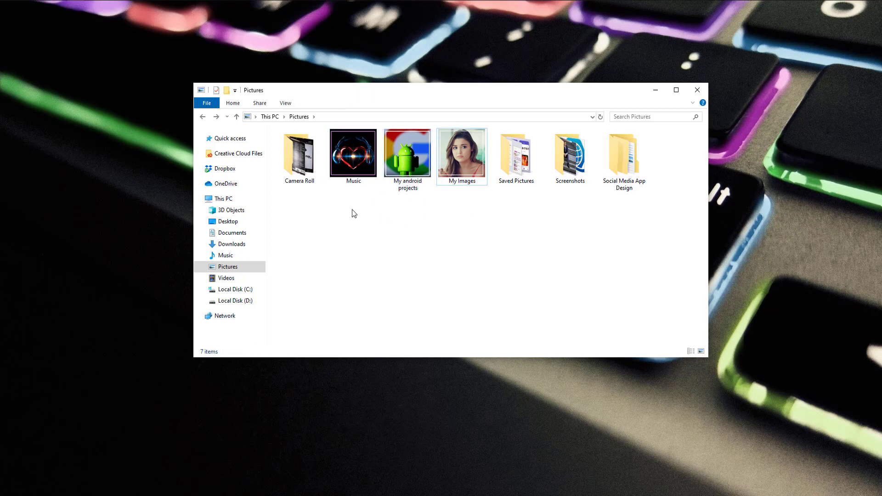
pyautogui.moveTo(351, 212); pyautogui.dragTo(465, 154)
pyautogui.click(480, 219)
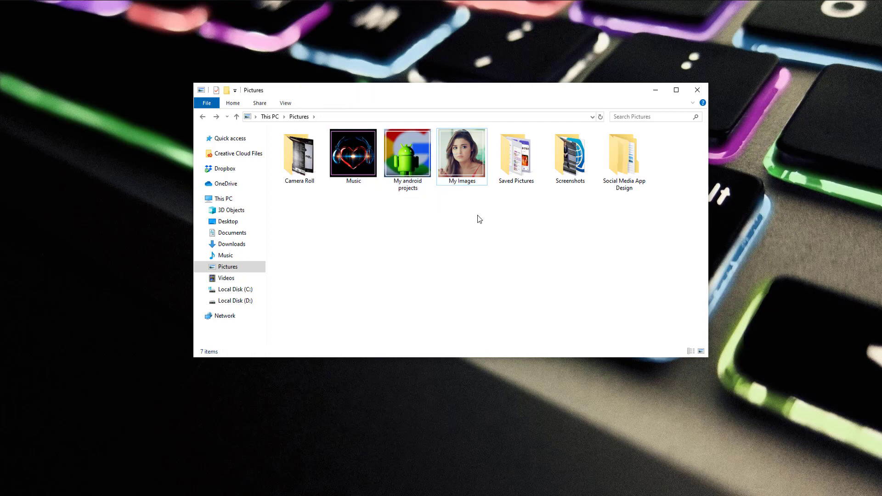